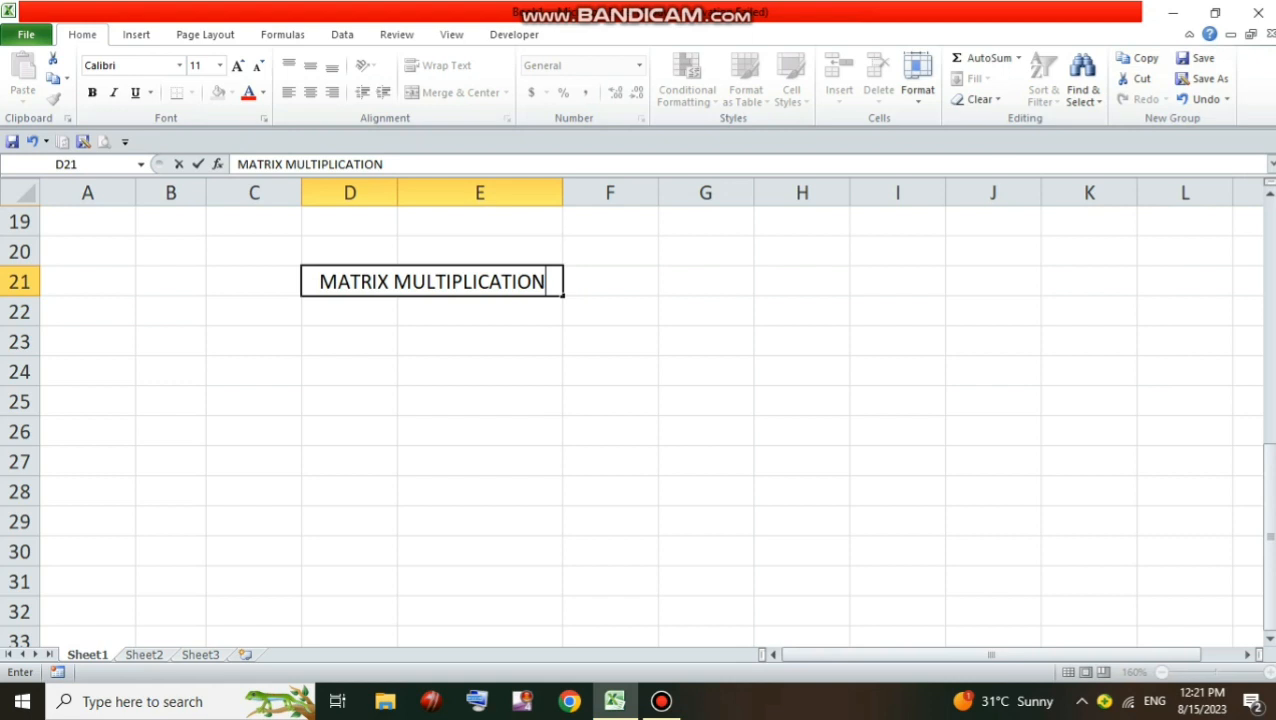
- Label the first matrix A in C24 and enter its first row, 3 and 5, in D23:E23
left_click(480, 371)
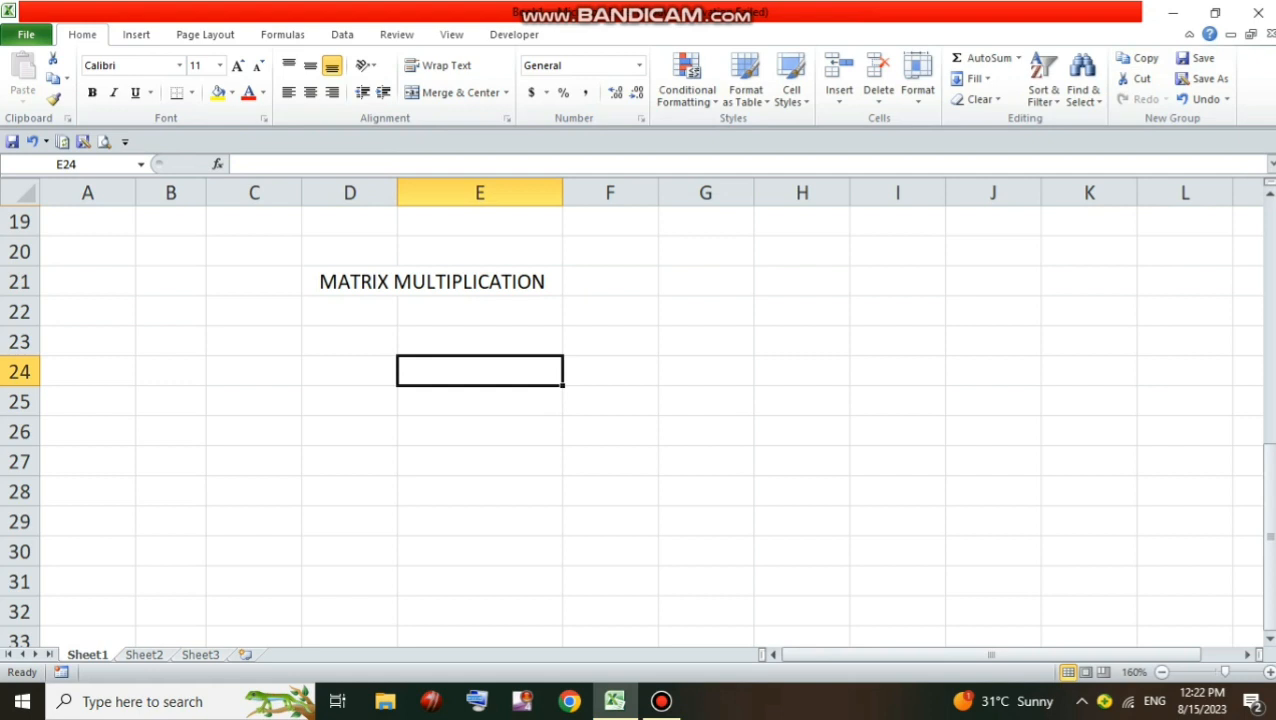
left_click(254, 371)
type("A")
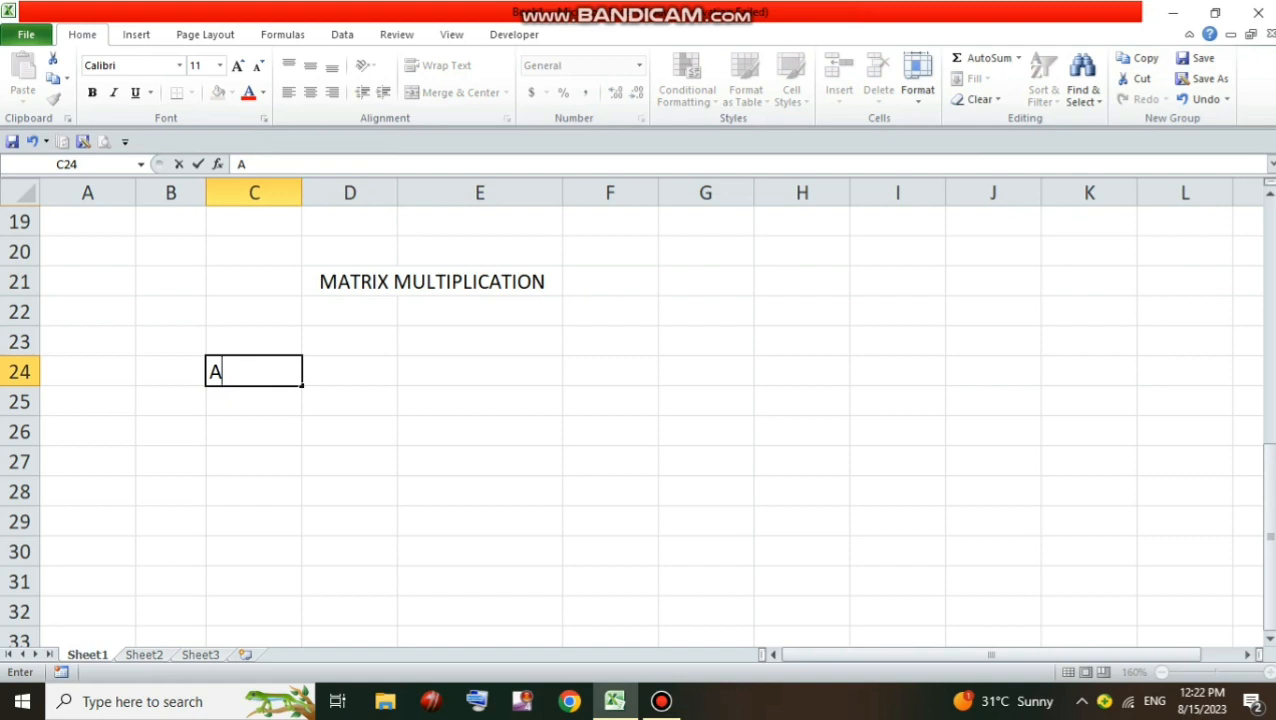
left_click(349, 341)
type("3")
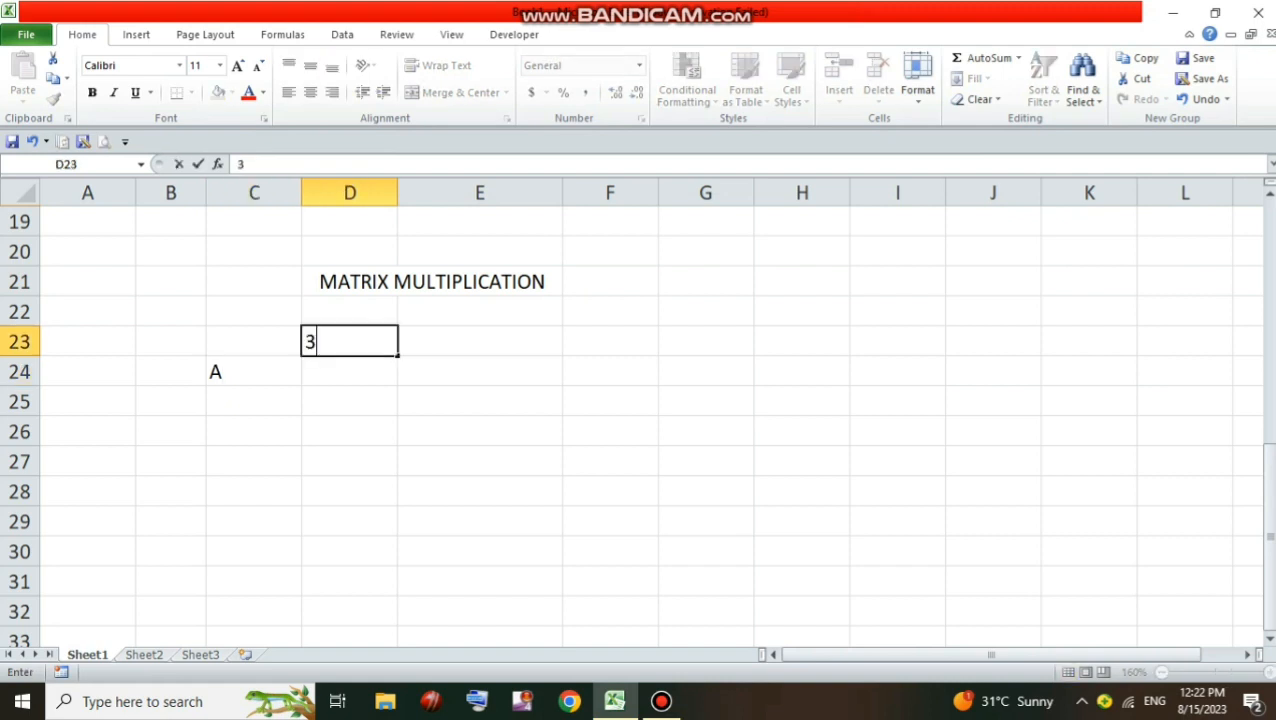
key("Right")
type("5")
key("Return")
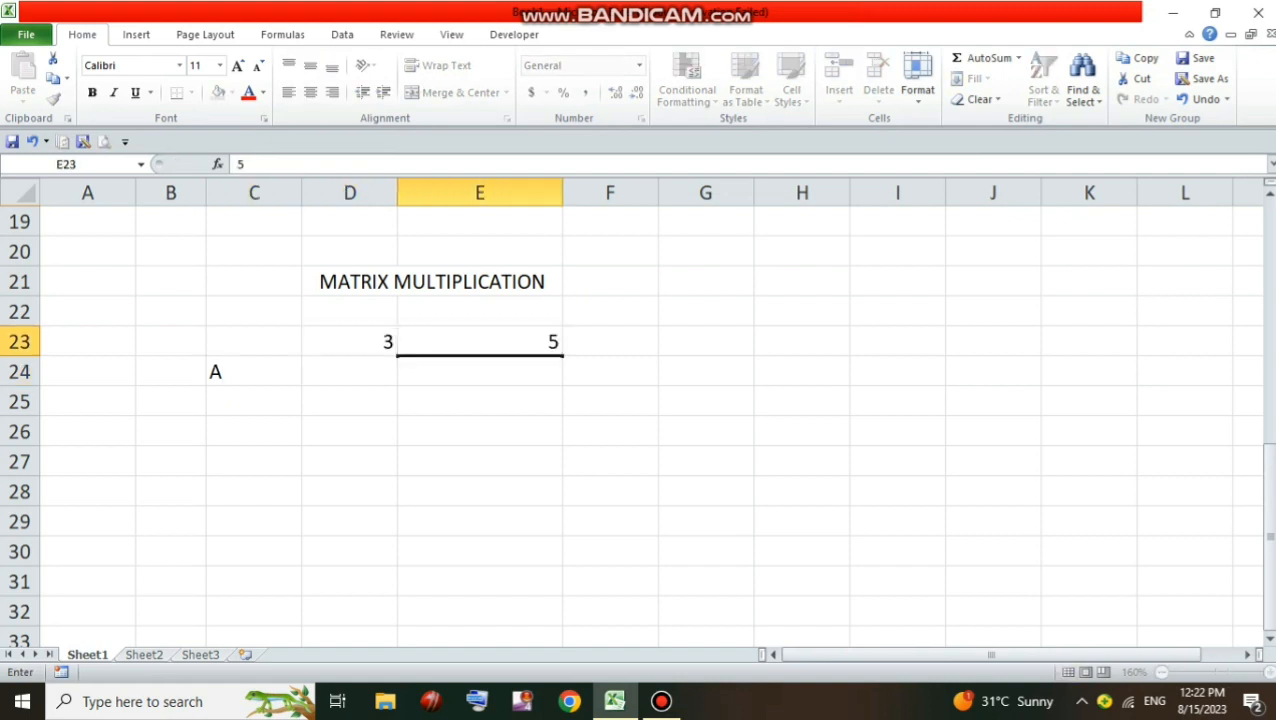
- Complete matrix A with 4 and 6 in D24:E24, and 9 and 7 in D25:E25
key("Left")
type("4")
key("Right")
type("6")
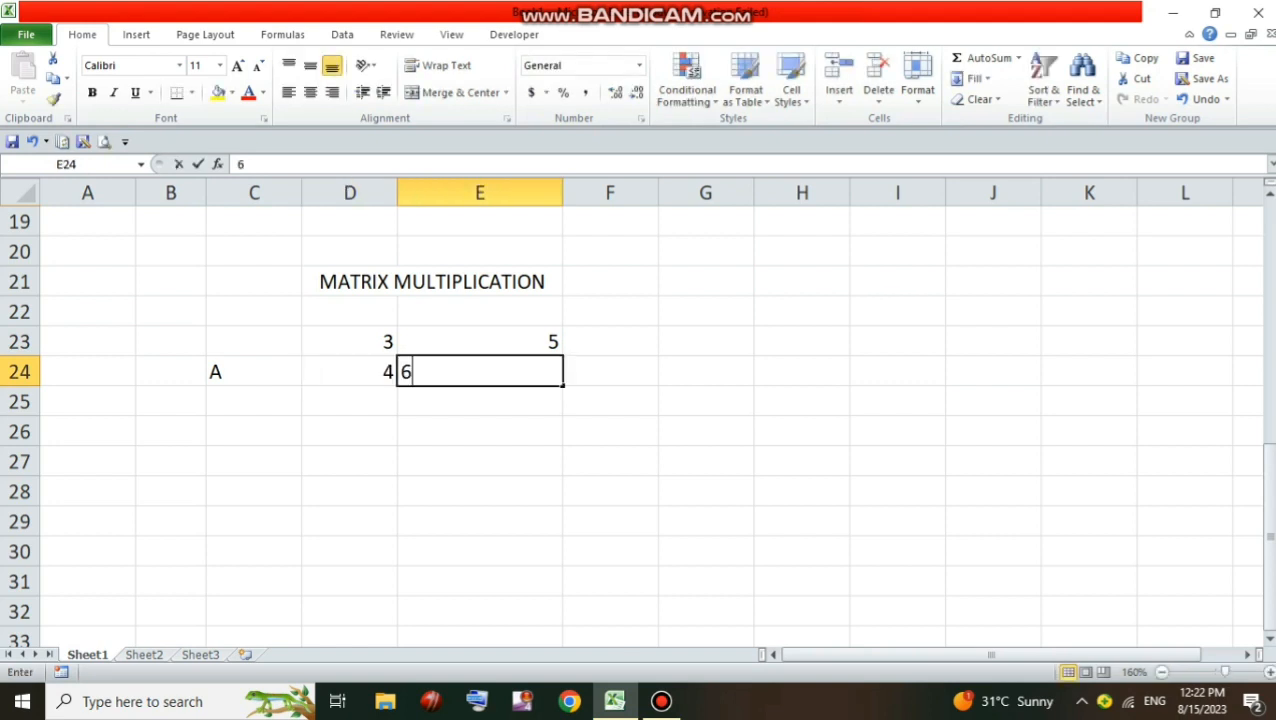
key("Return")
type("7")
key("Right")
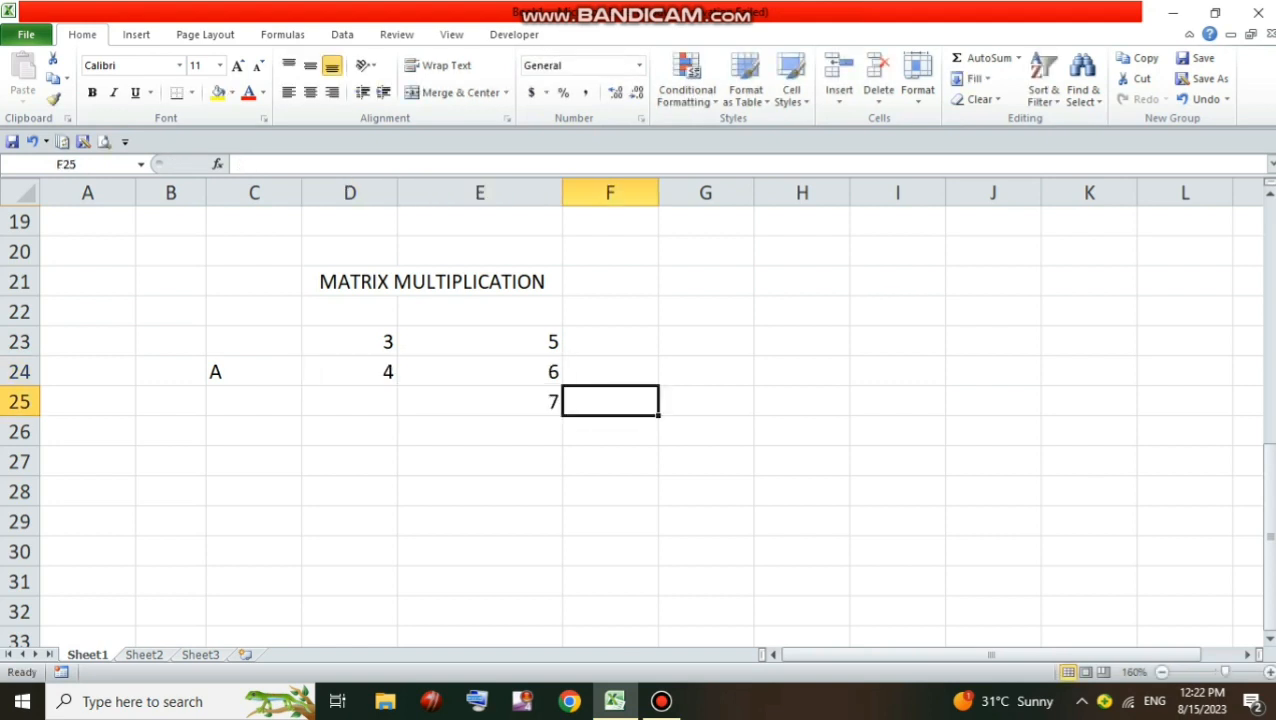
key("Left")
key("Left")
type("9")
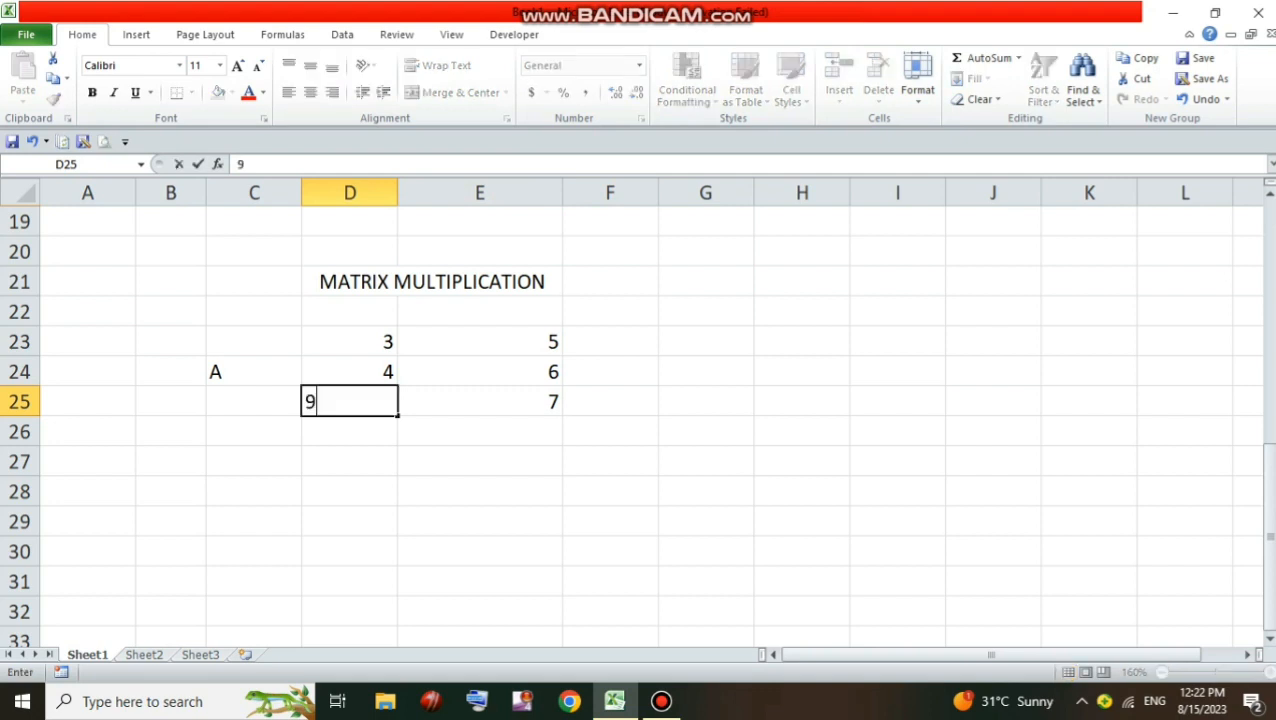
left_click(480, 432)
- Examine the rows of matrix A one by one and its full range D23:E25
left_click_drag(350, 342, 480, 342)
key("shift+Left")
key("Down")
key("shift+Right")
key("Down")
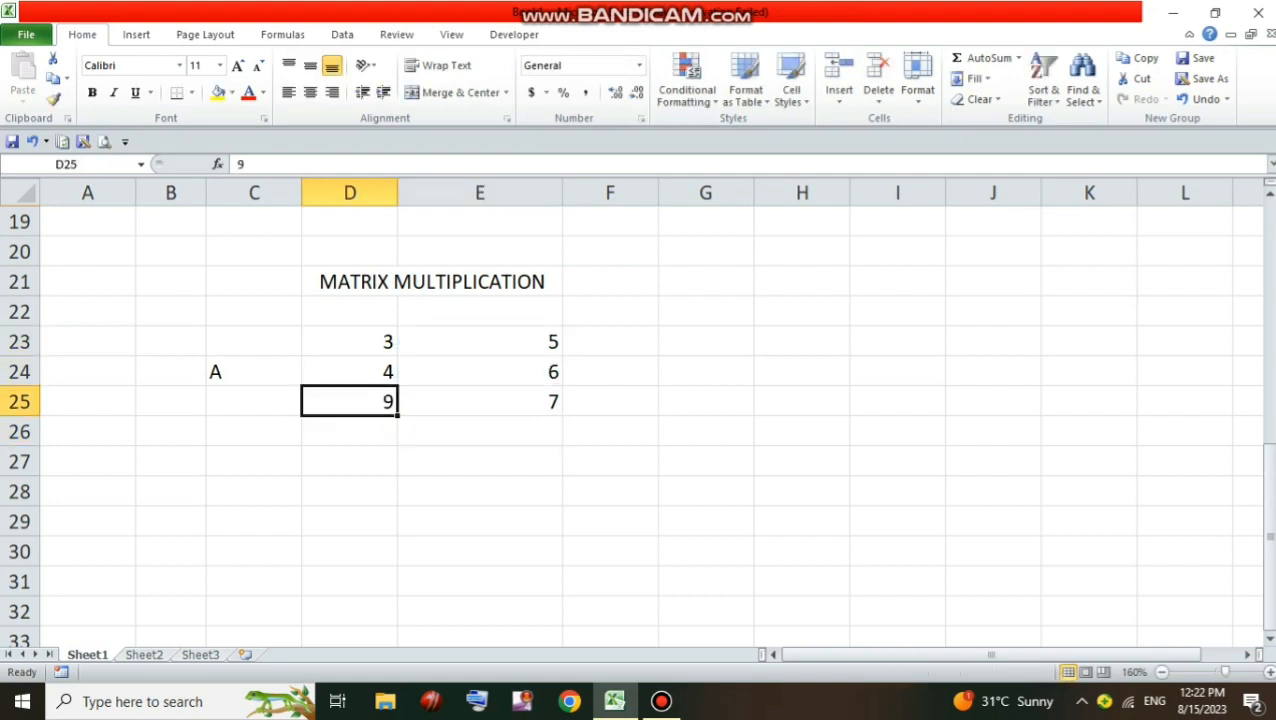
key("shift+Right")
left_click(480, 462)
left_click_drag(350, 342, 480, 402)
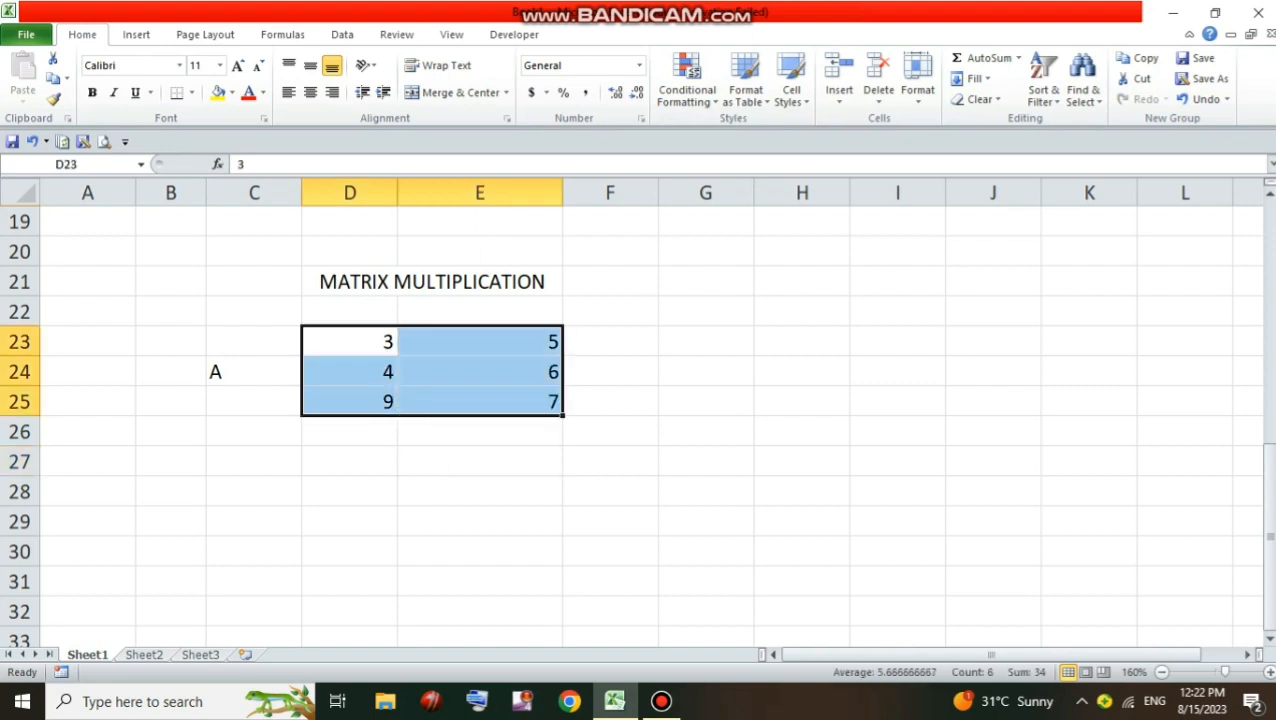
left_click(610, 491)
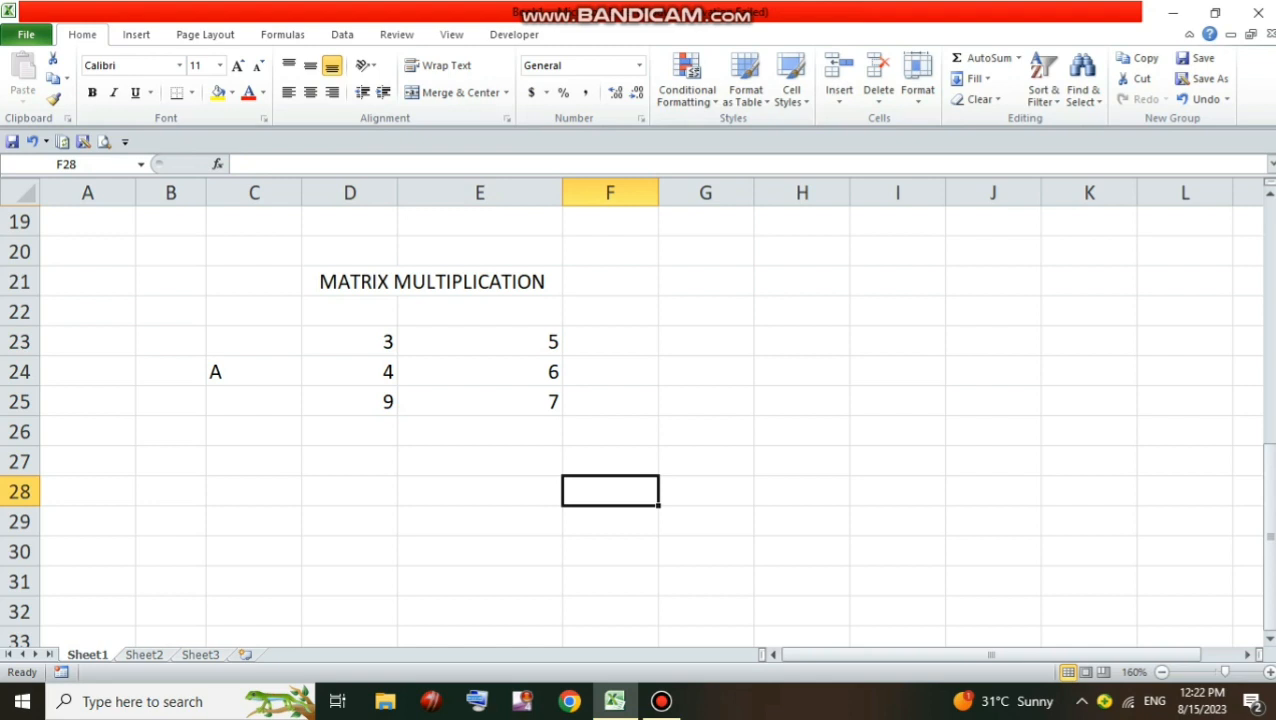
- Label the second matrix B in G24 and enter its first row, 2, 4, 6 and 8, in H23:K23
left_click(706, 371)
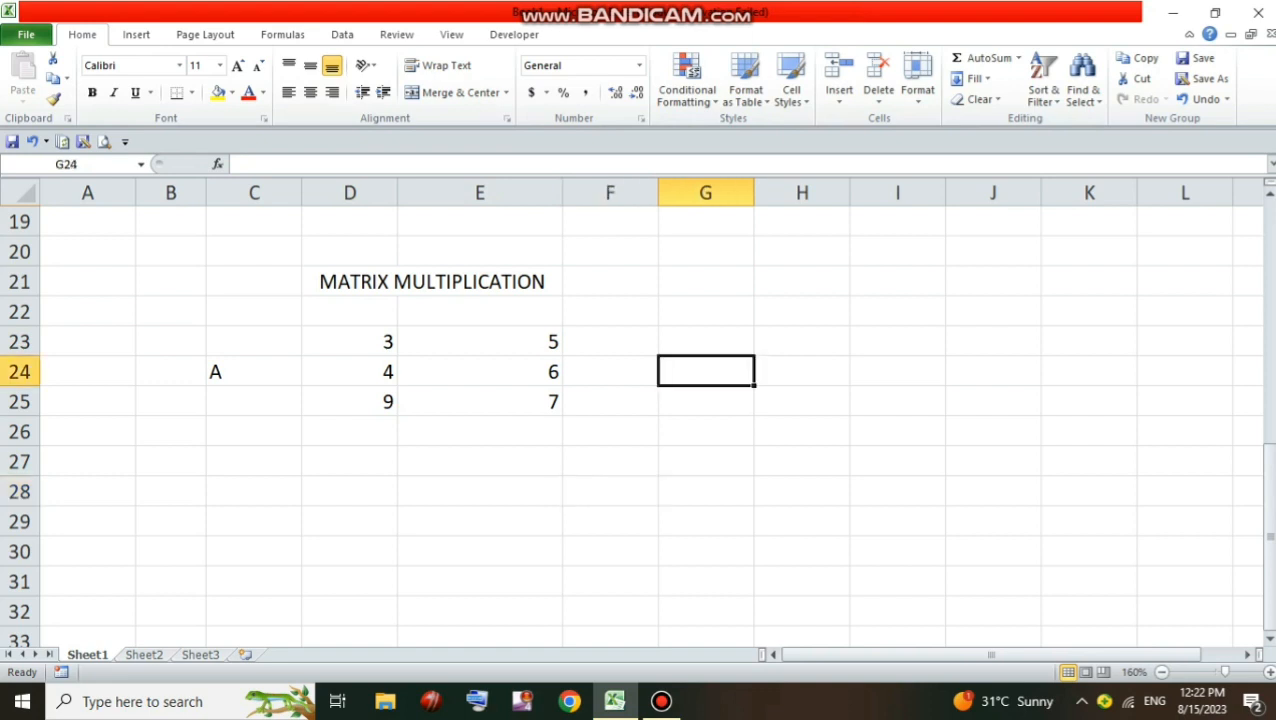
type("B")
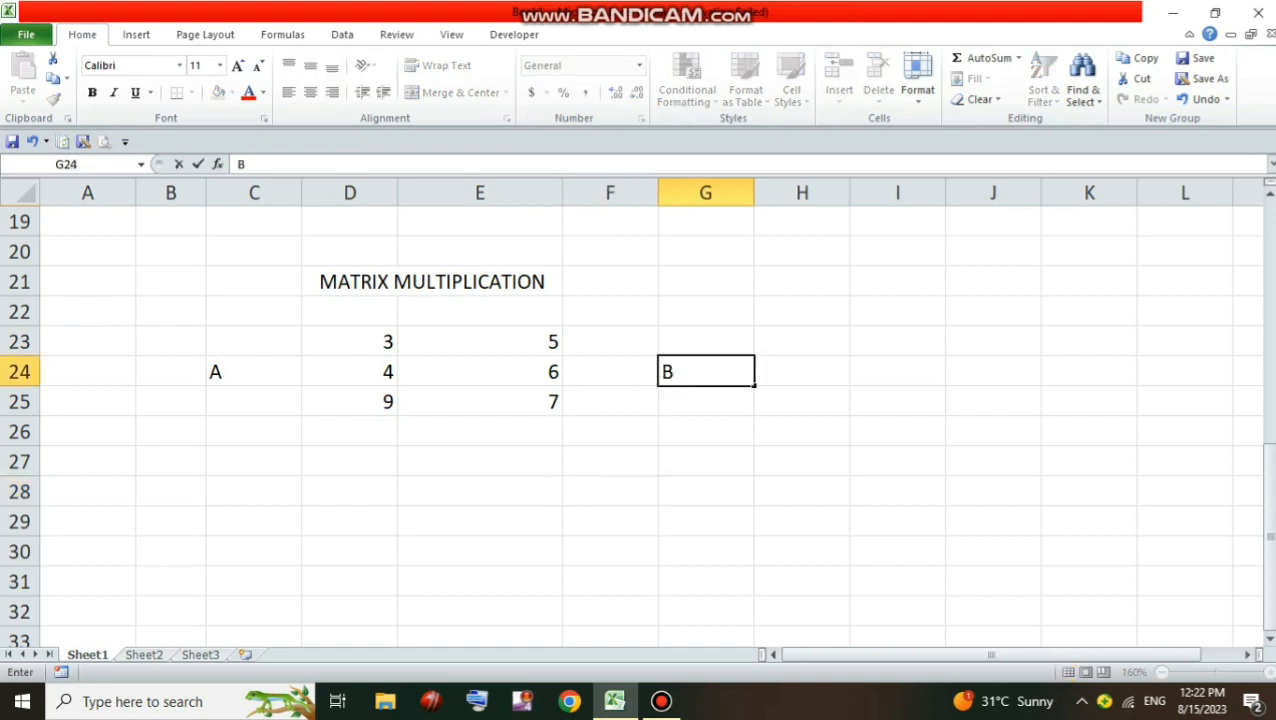
left_click(802, 341)
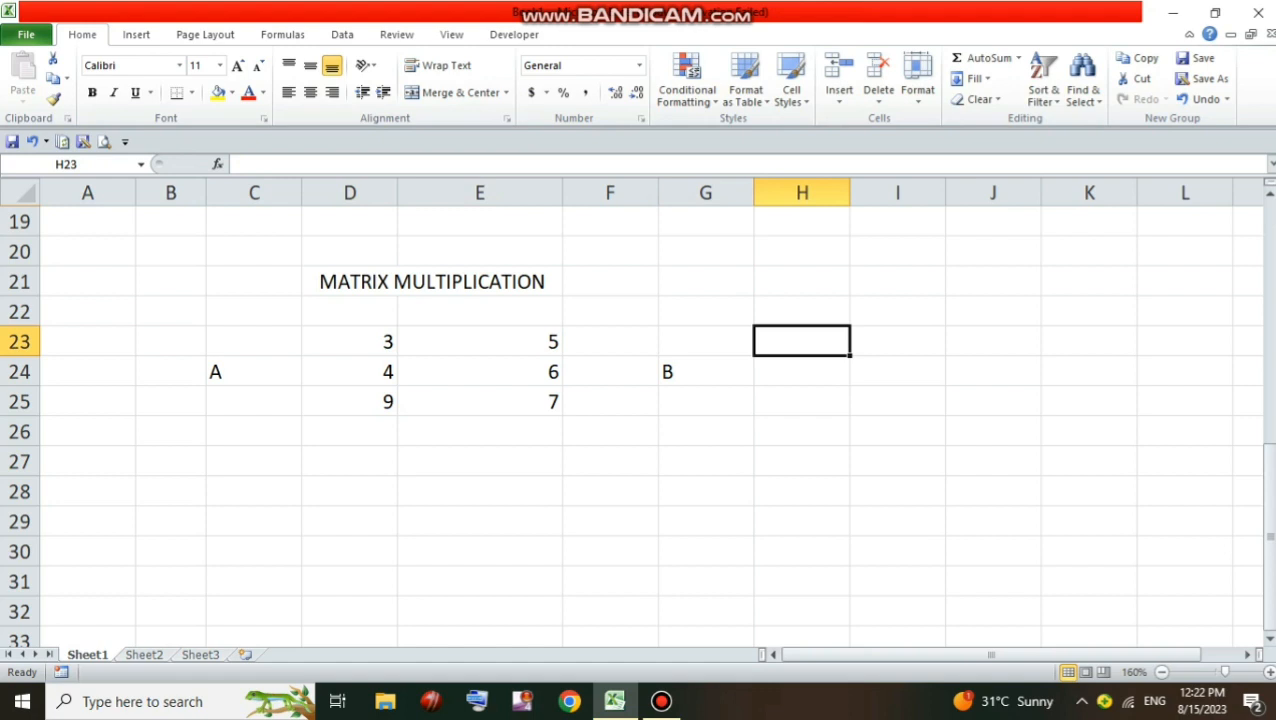
type("2")
key("Tab")
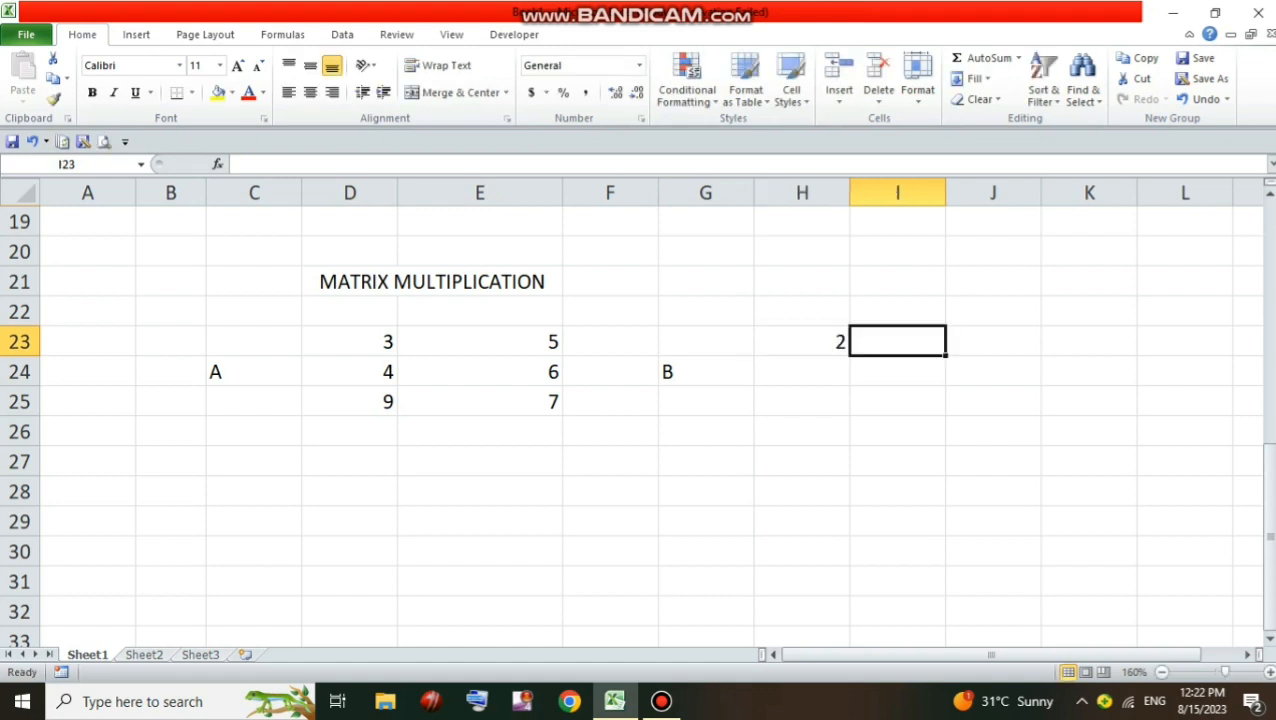
type("4")
key("Tab")
type("6")
key("Right")
type("8")
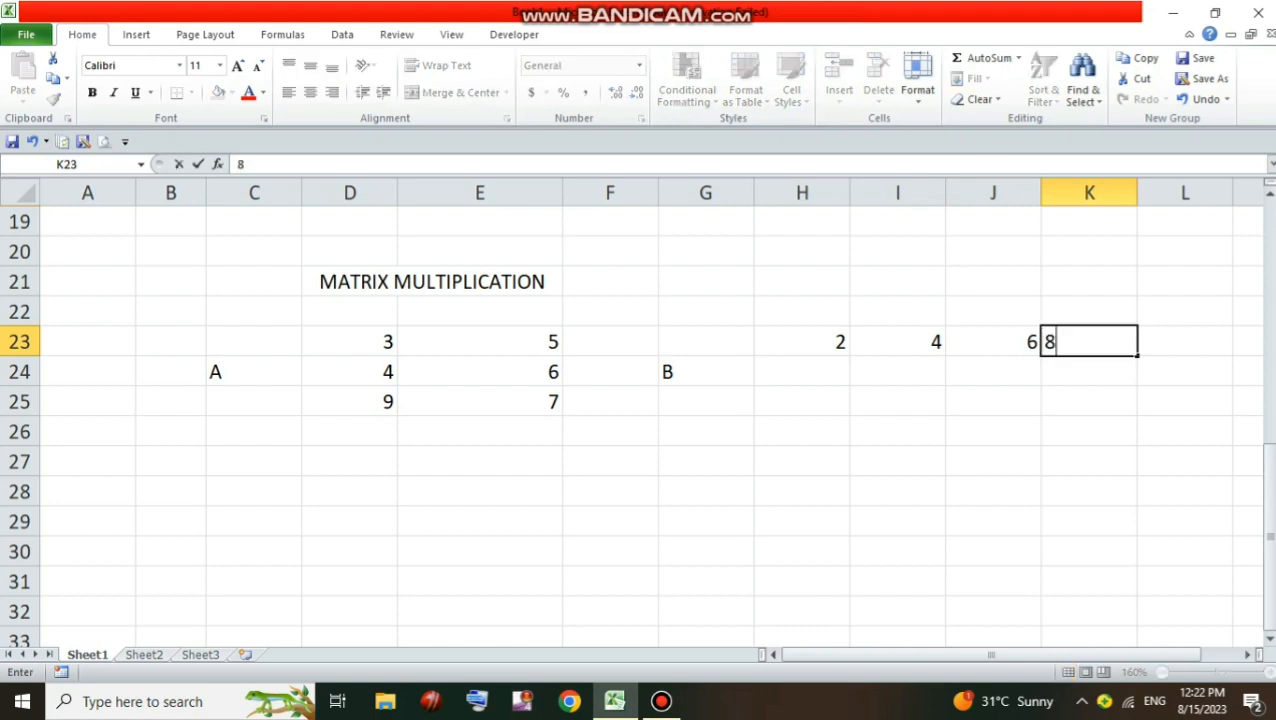
- Enter the second row of matrix B, 1, 3, 5 and 7, in H24:K24
key("Down")
key("Left")
key("Left")
key("Left")
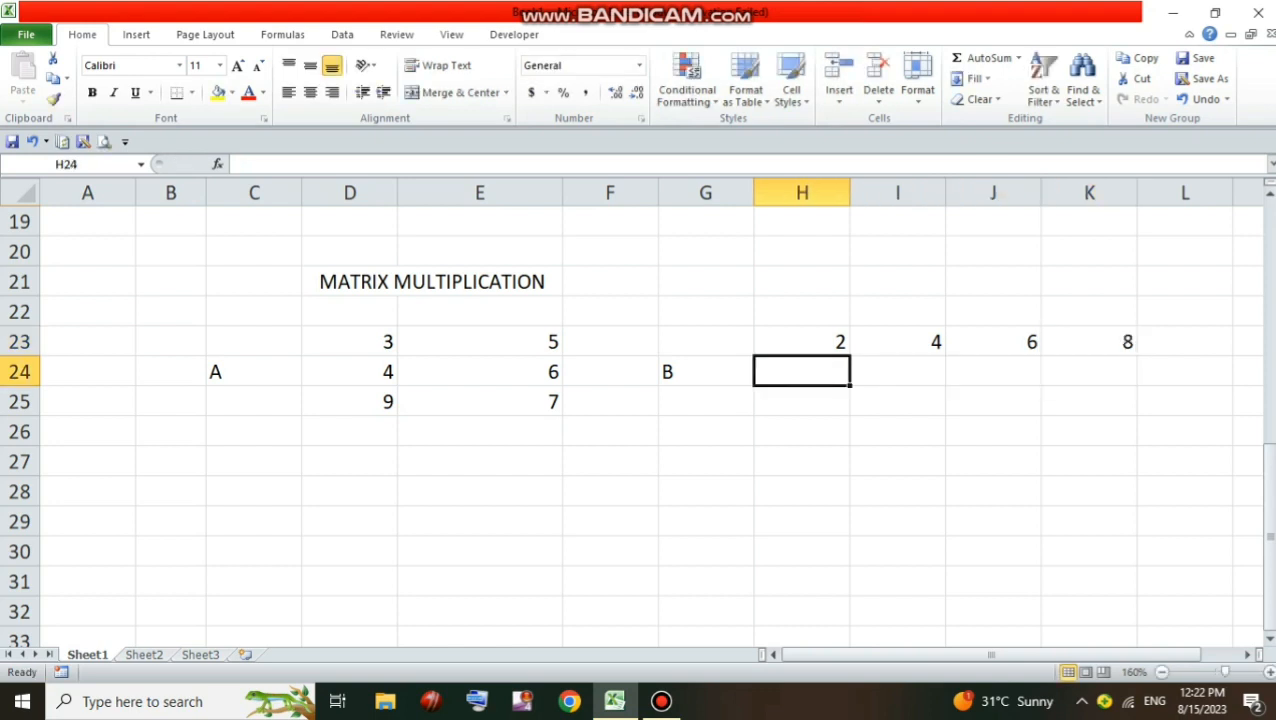
type("1")
key("Tab")
type("3")
key("Tab")
type("5")
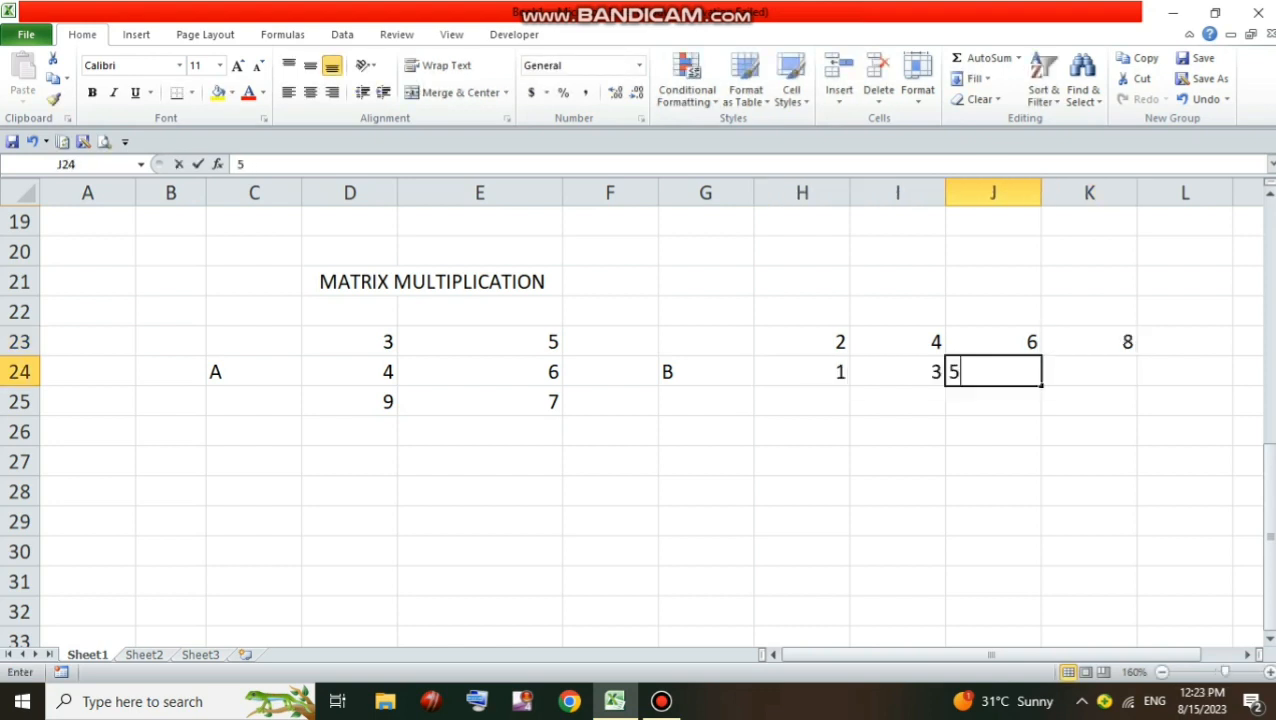
key("Right")
type("7")
left_click(706, 461)
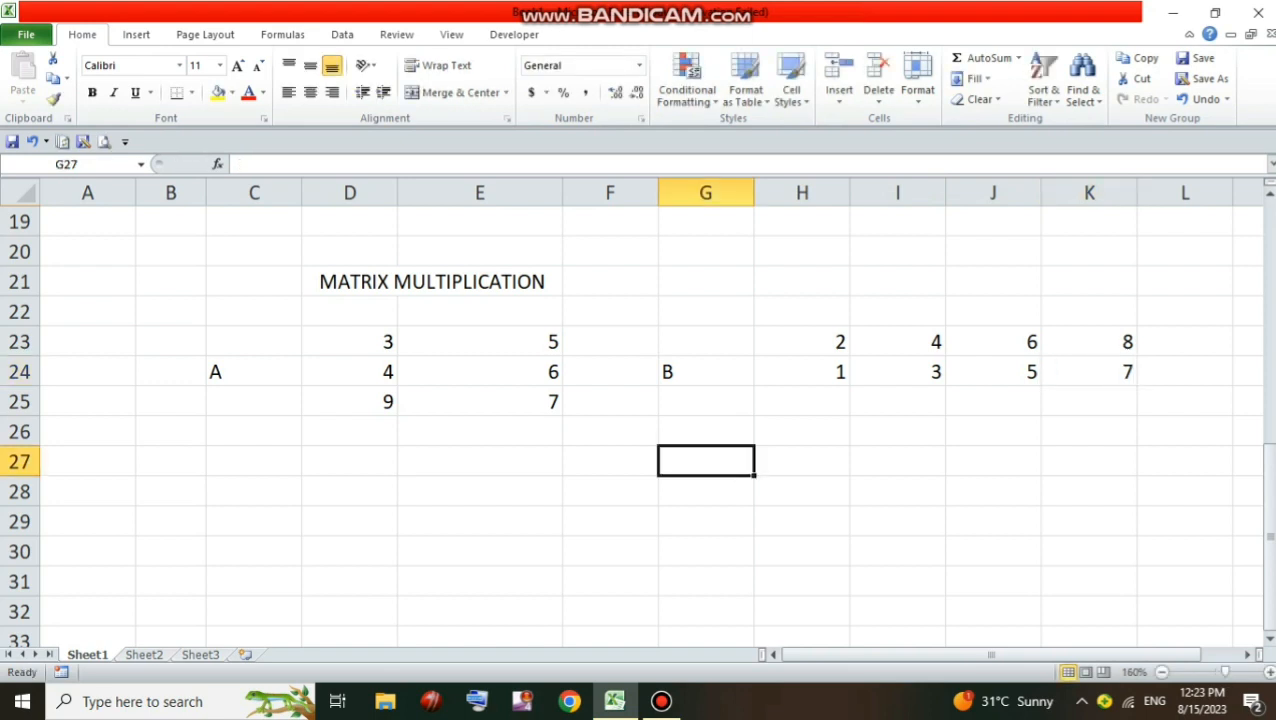
- Enter the product label A*B in D28, below matrix A
left_click_drag(350, 341, 480, 401)
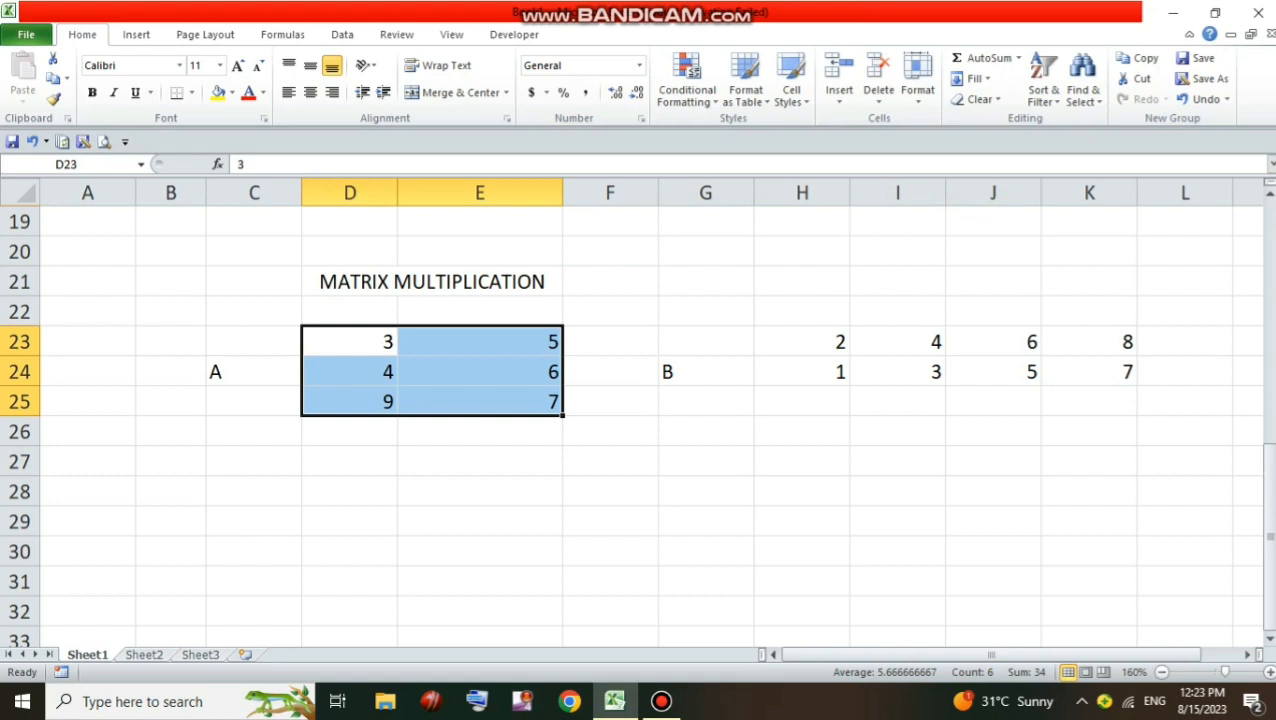
left_click(706, 551)
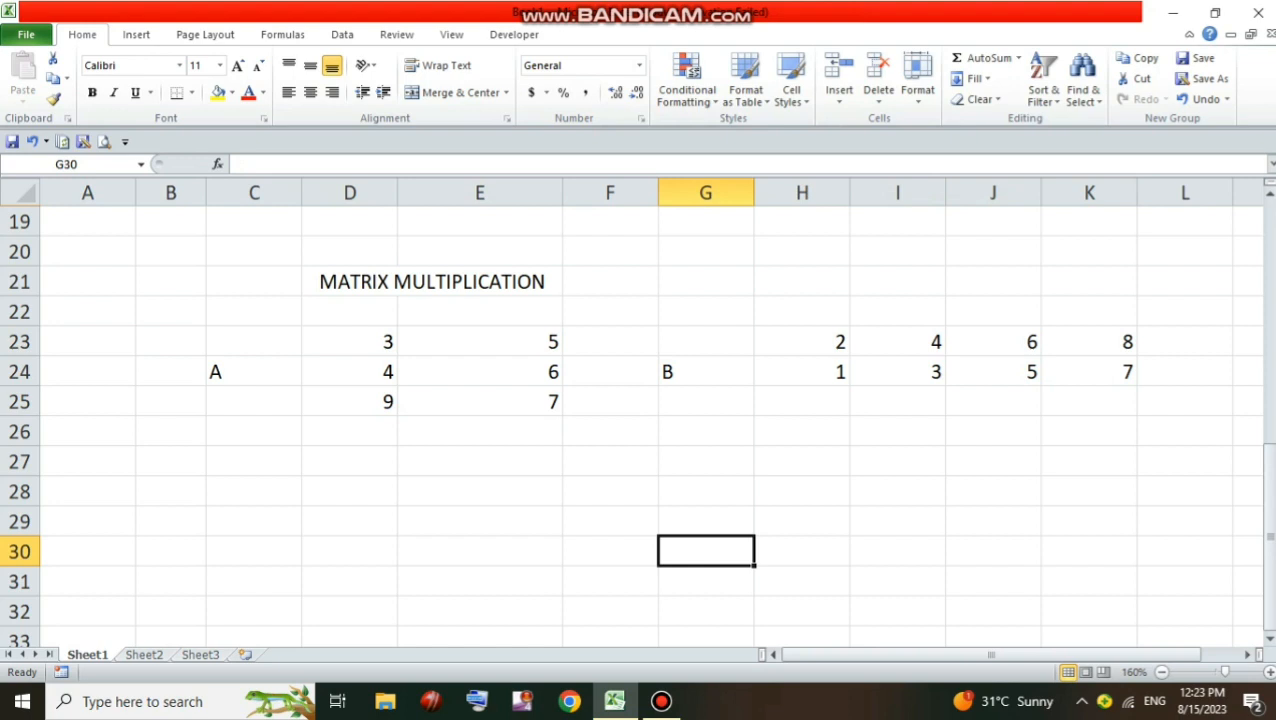
left_click(350, 491)
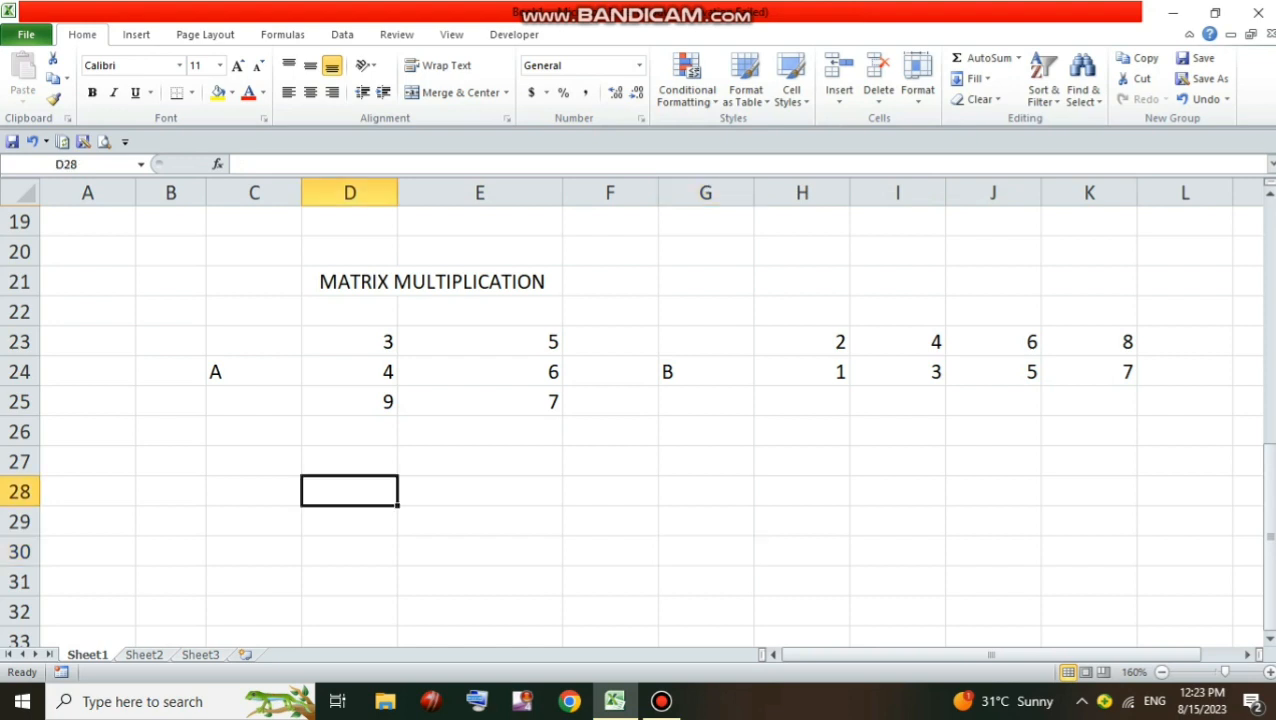
type("A*B")
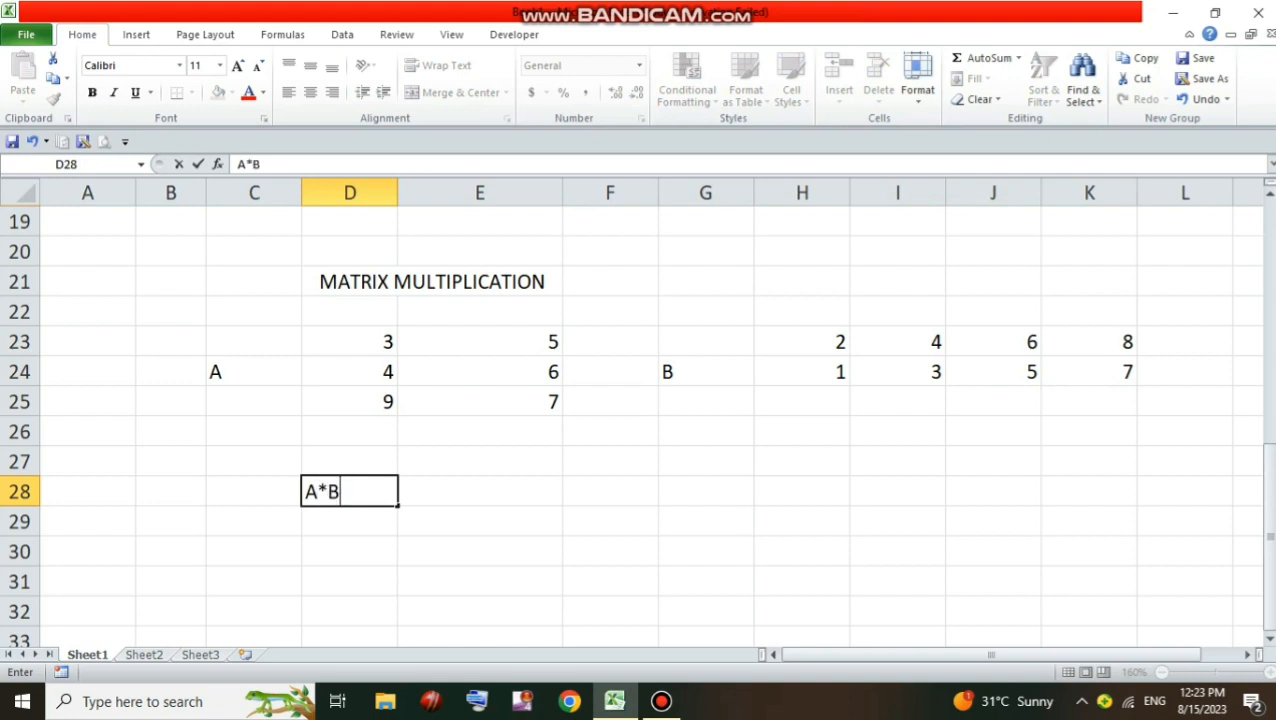
key("Right")
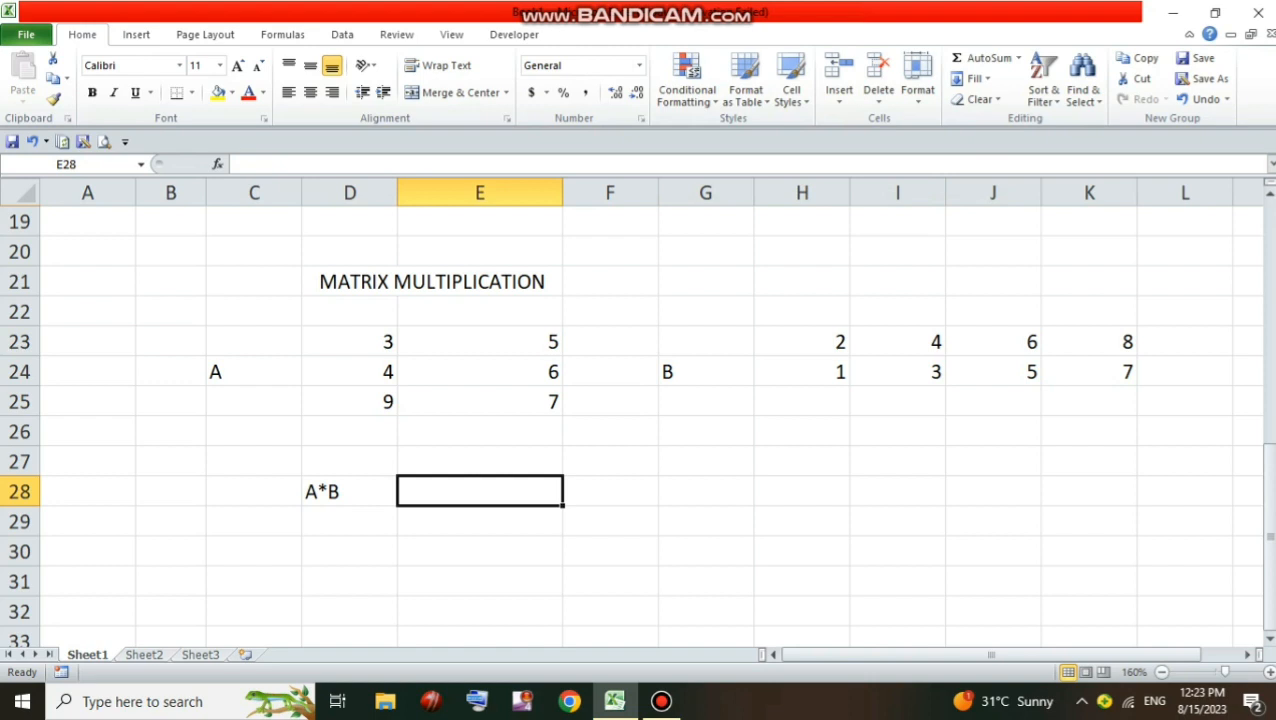
- Note the matrix dimensions below each matrix: 3*2 in E26 for A and 2*4 in I26 for B
key("Up")
key("Up")
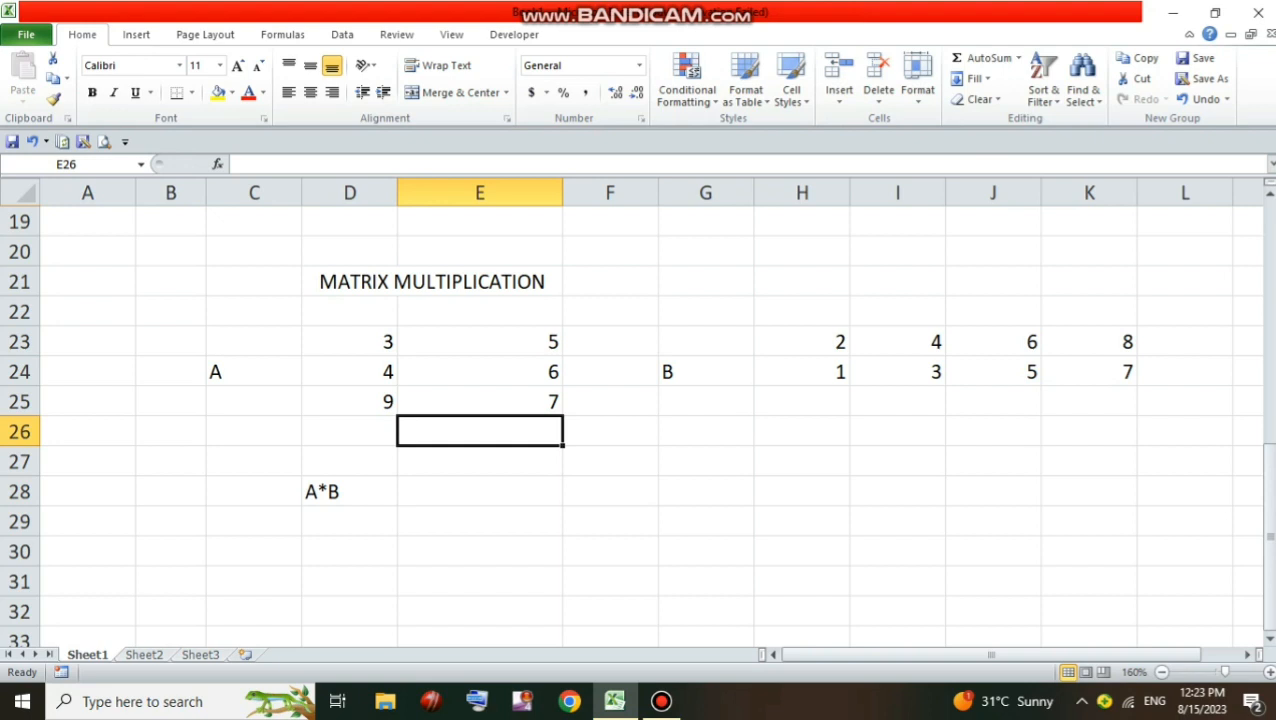
type("3*2")
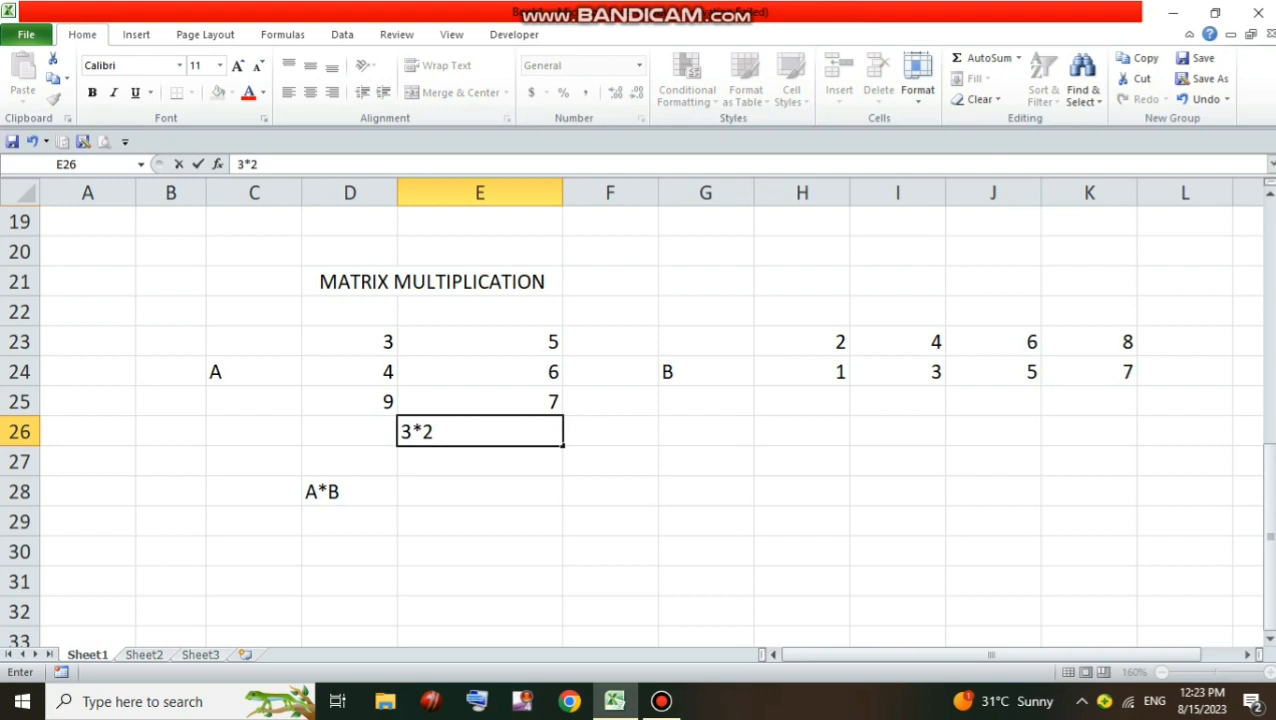
left_click(897, 431)
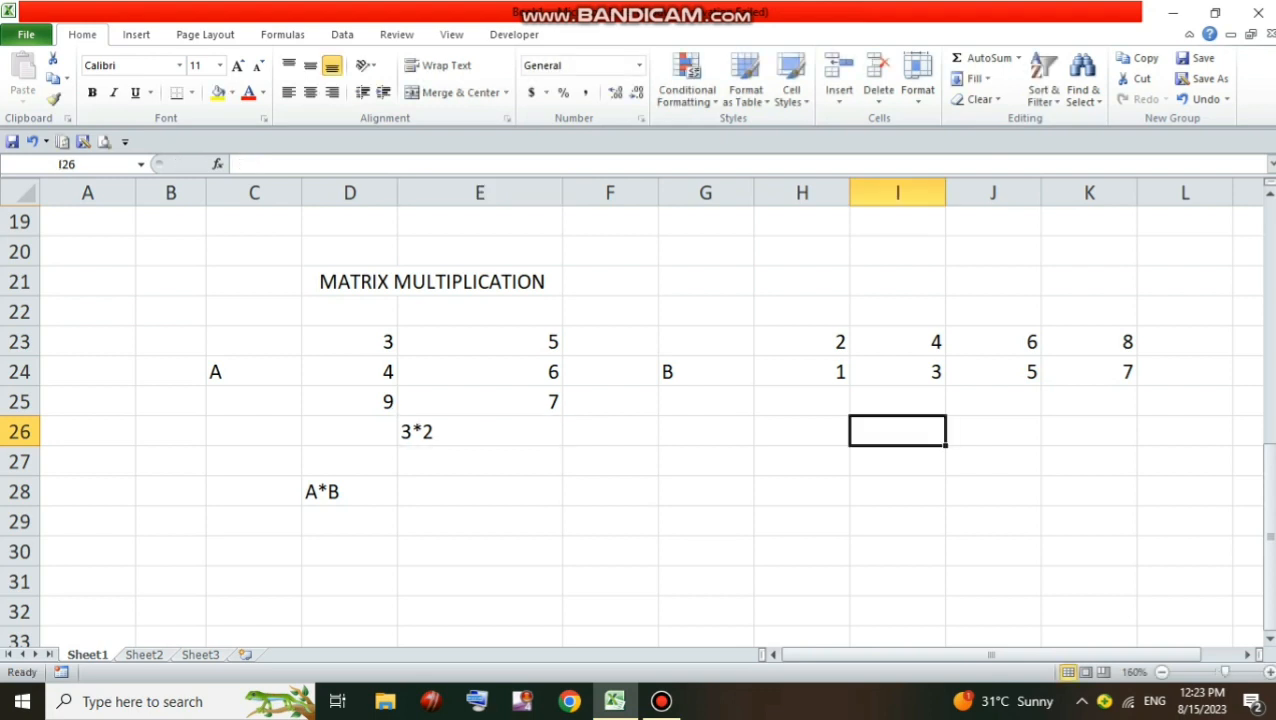
type("2*4")
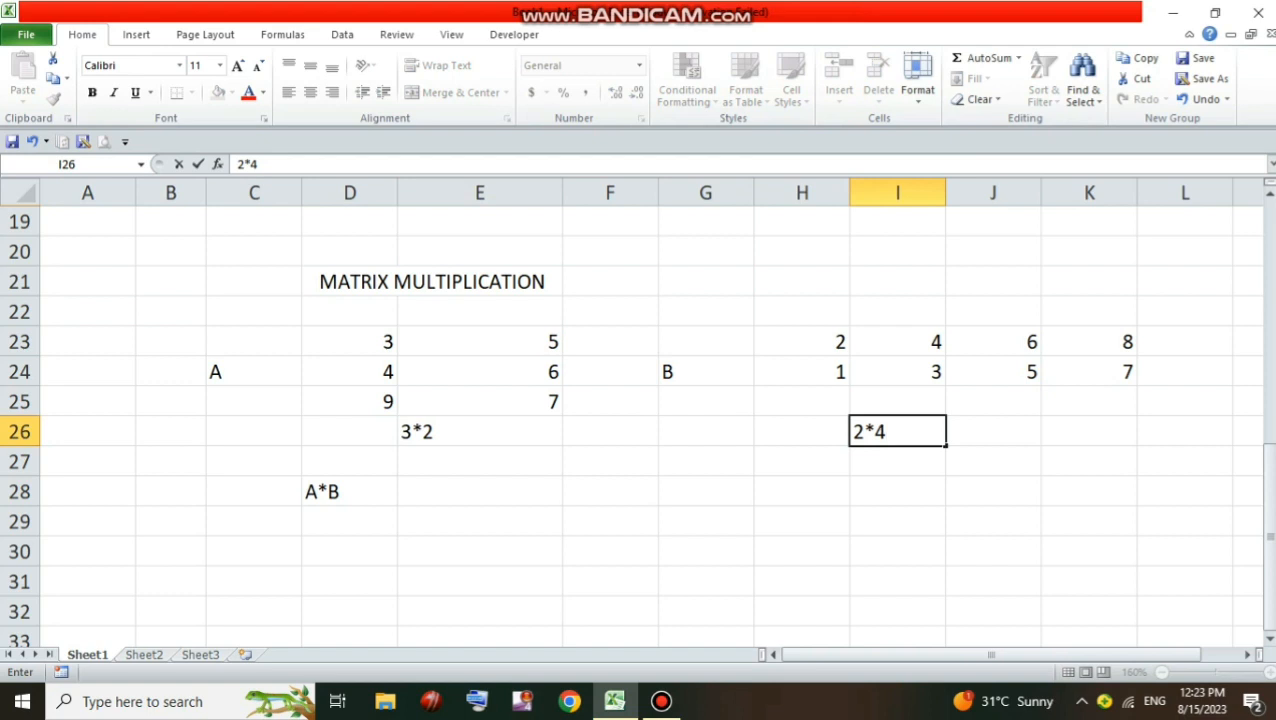
left_click(480, 431)
left_click(897, 431)
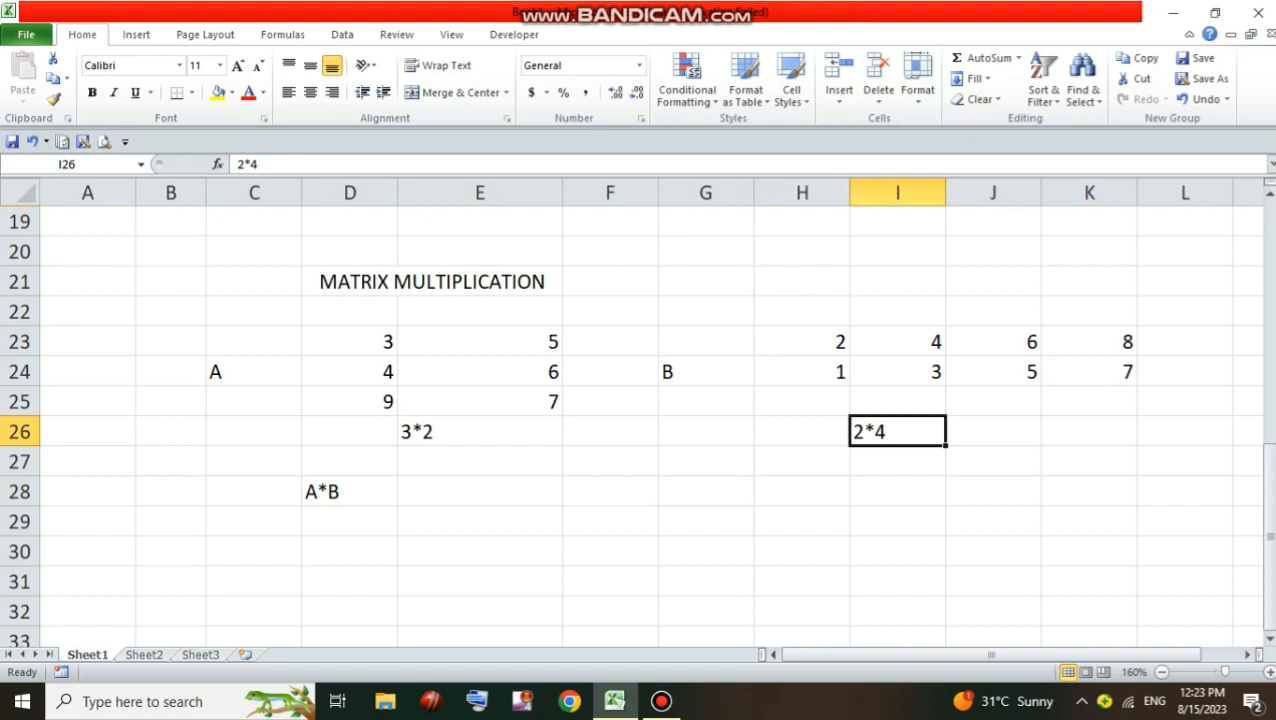
- Enter the product's dimensions, 3*4, in D29 under the A*B label
left_click(254, 521)
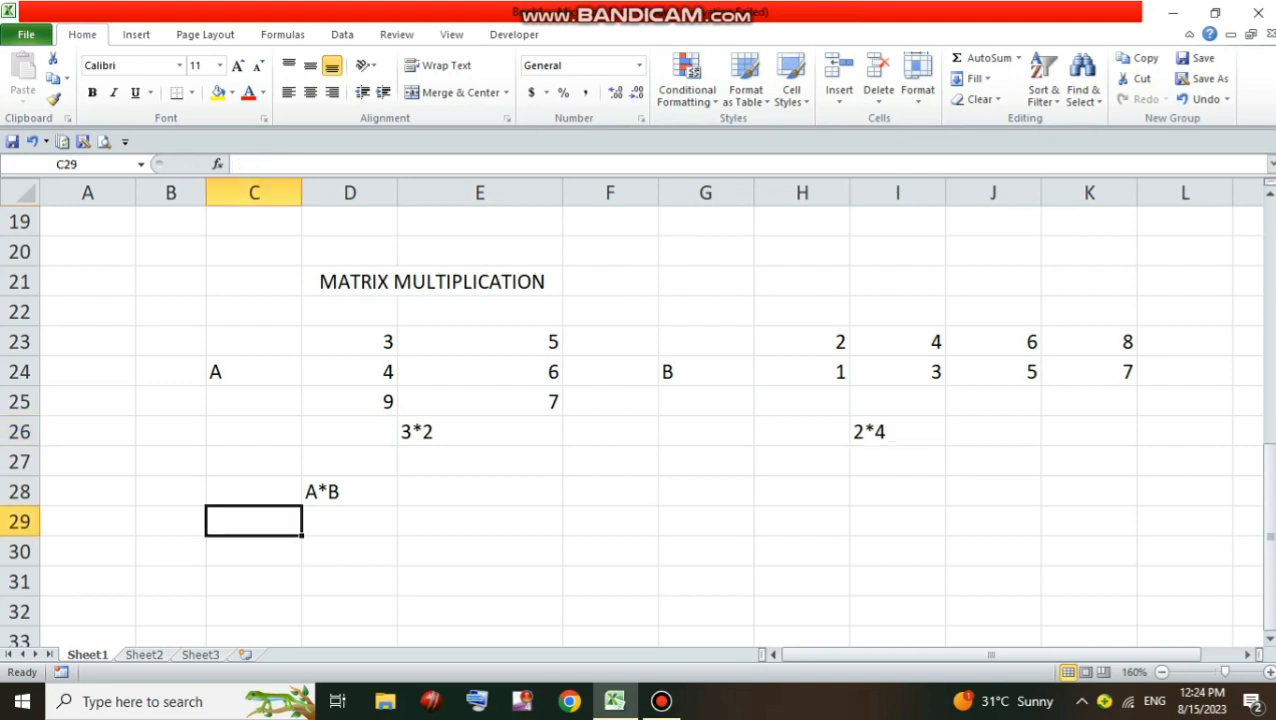
left_click(349, 521)
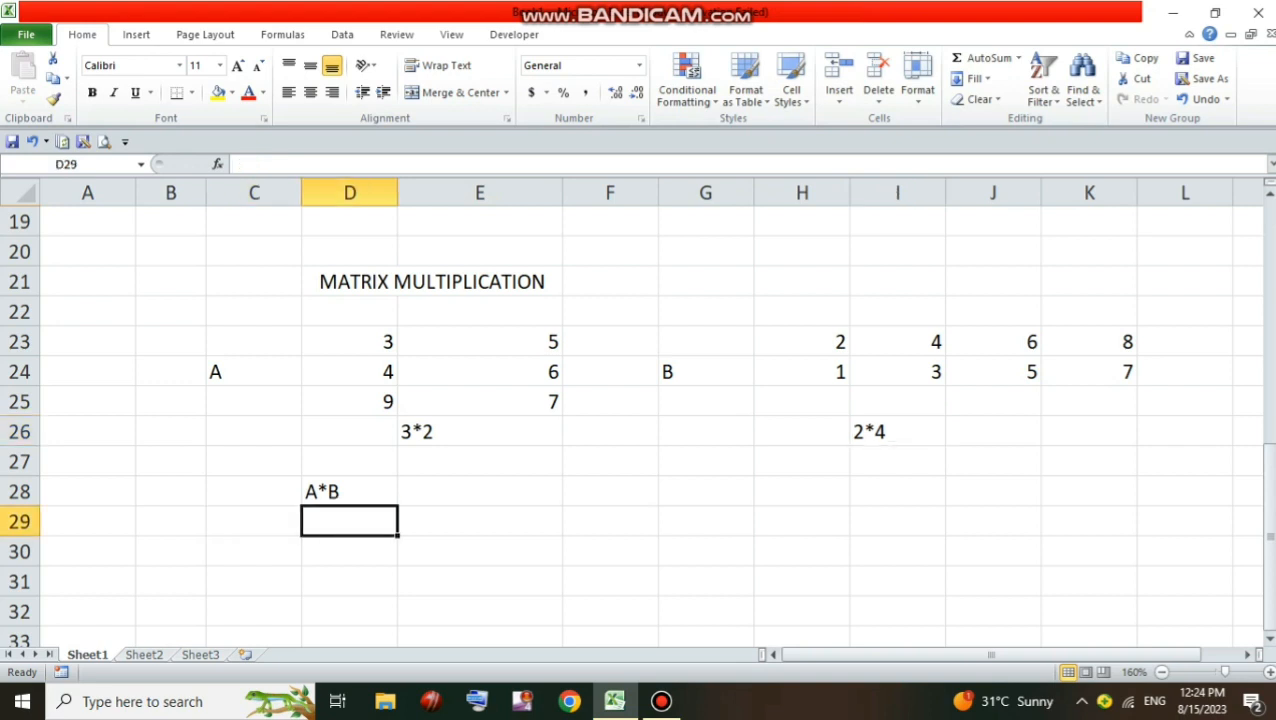
type("3*4")
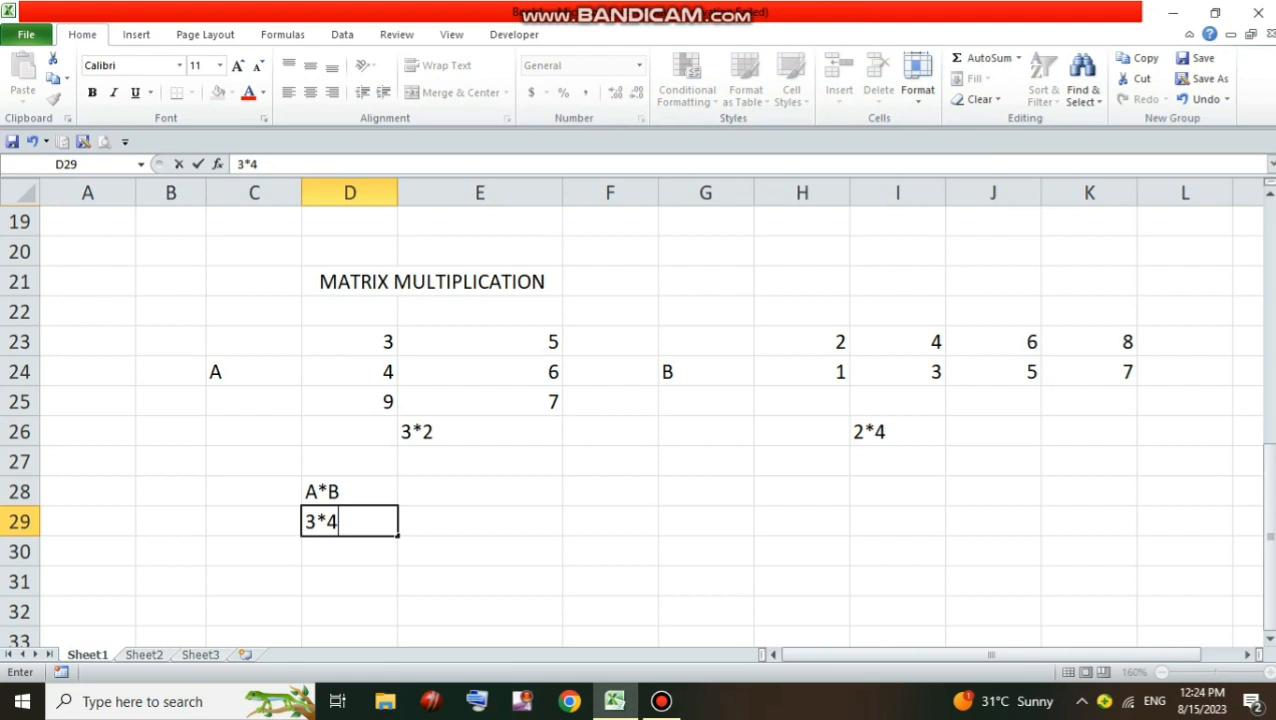
- Fill the 3×4 result range E28:H30 with the array formula =MMULT(D23:E25,H23:K24)
left_click(480, 491)
left_click_drag(480, 491, 706, 551)
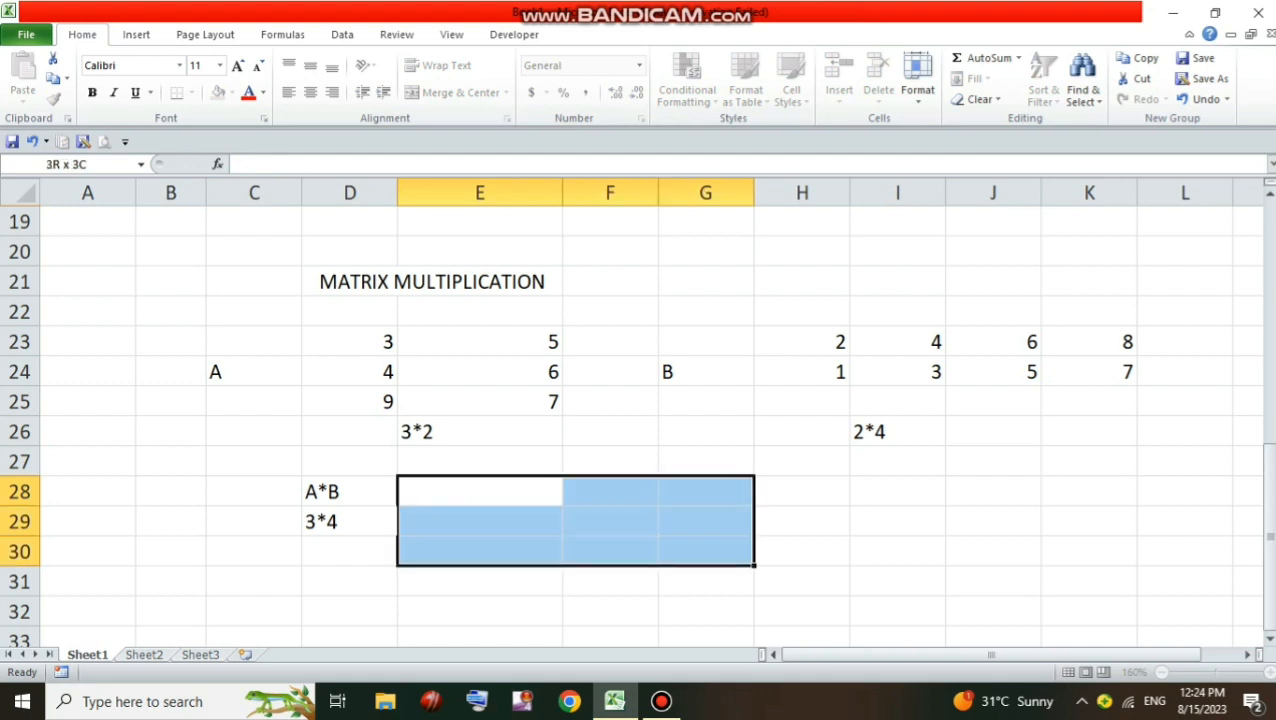
key("shift+Down")
key("shift+Up")
key("shift+Right")
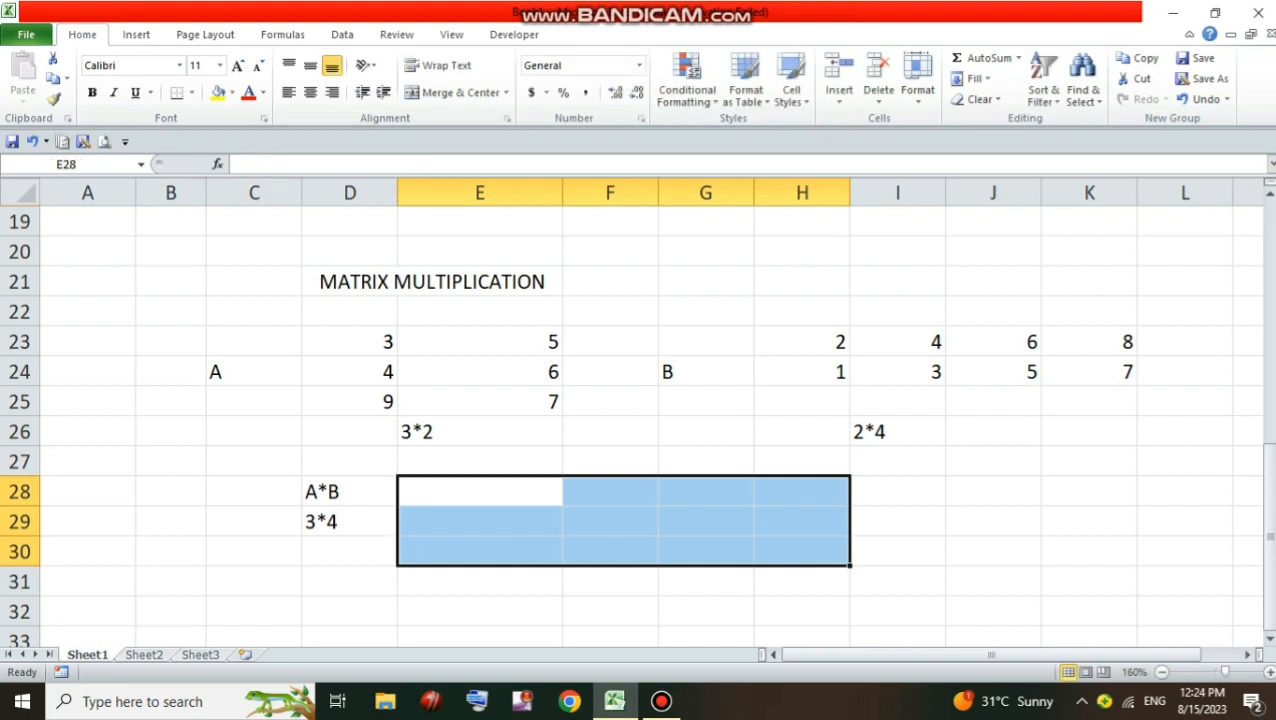
left_click(256, 164)
type("=")
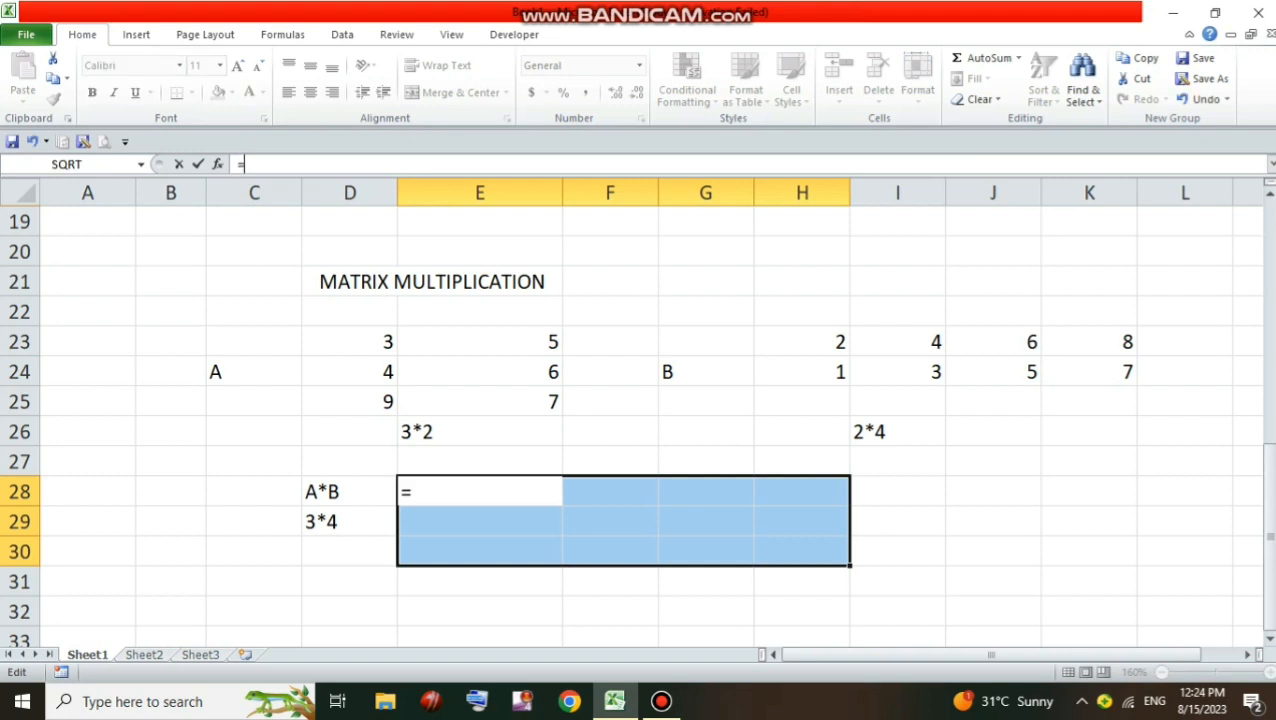
type("MMULT")
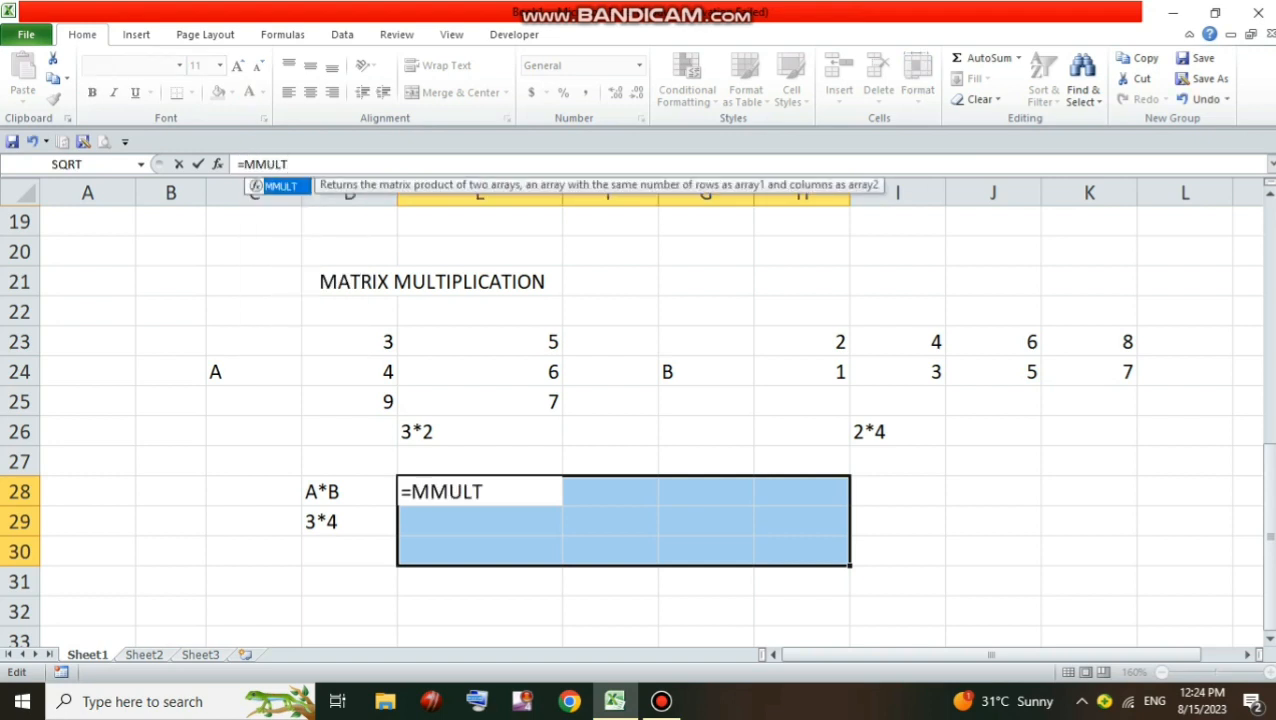
type("(")
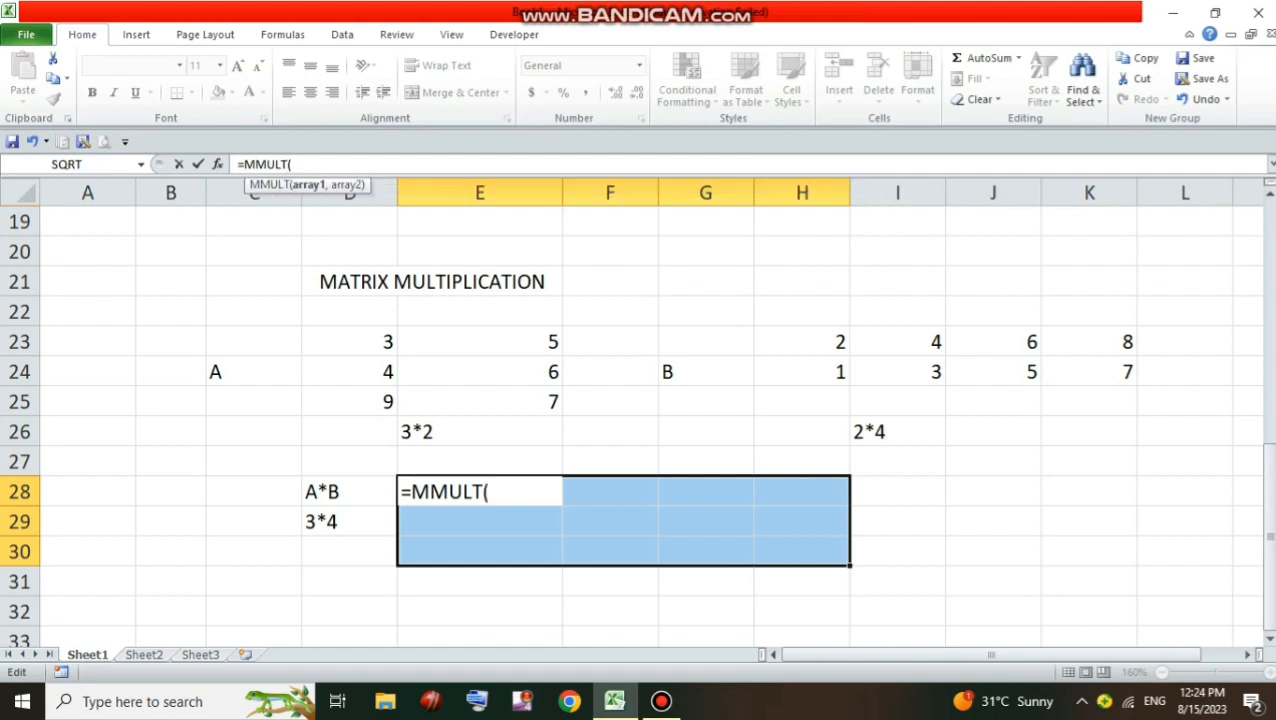
left_click_drag(350, 341, 540, 401)
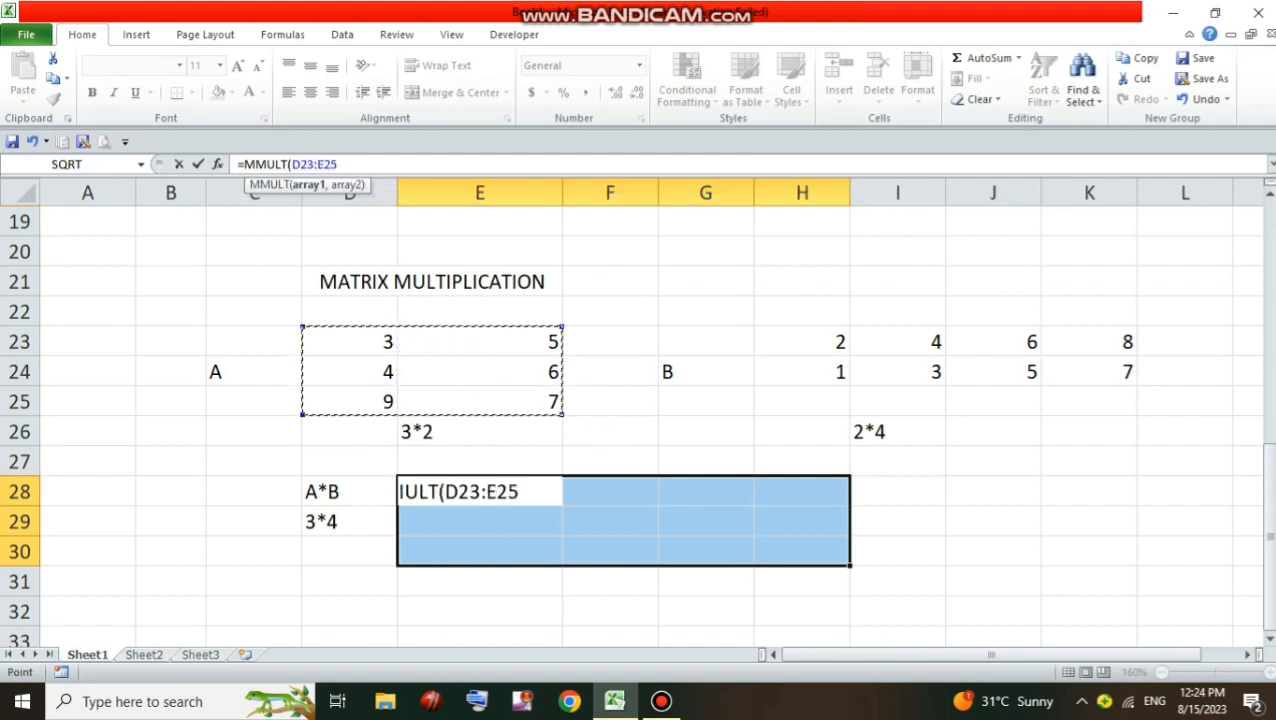
type(",")
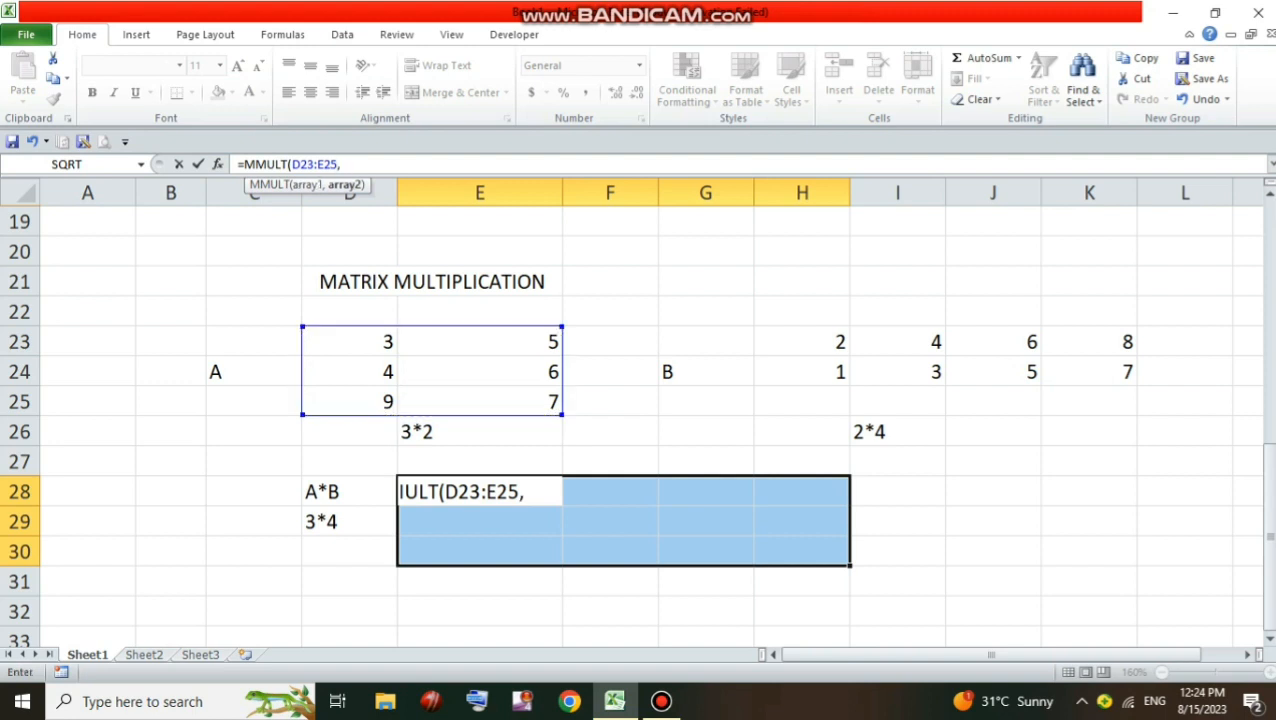
left_click_drag(800, 341, 1125, 378)
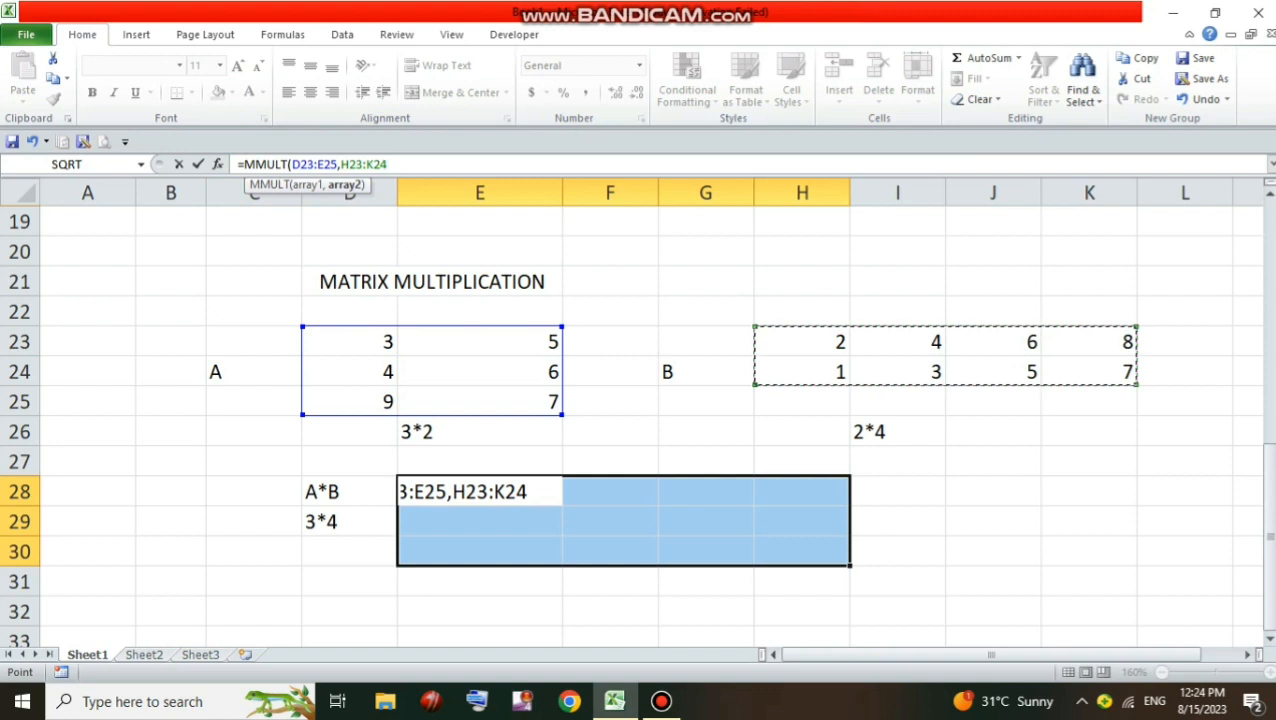
type(")")
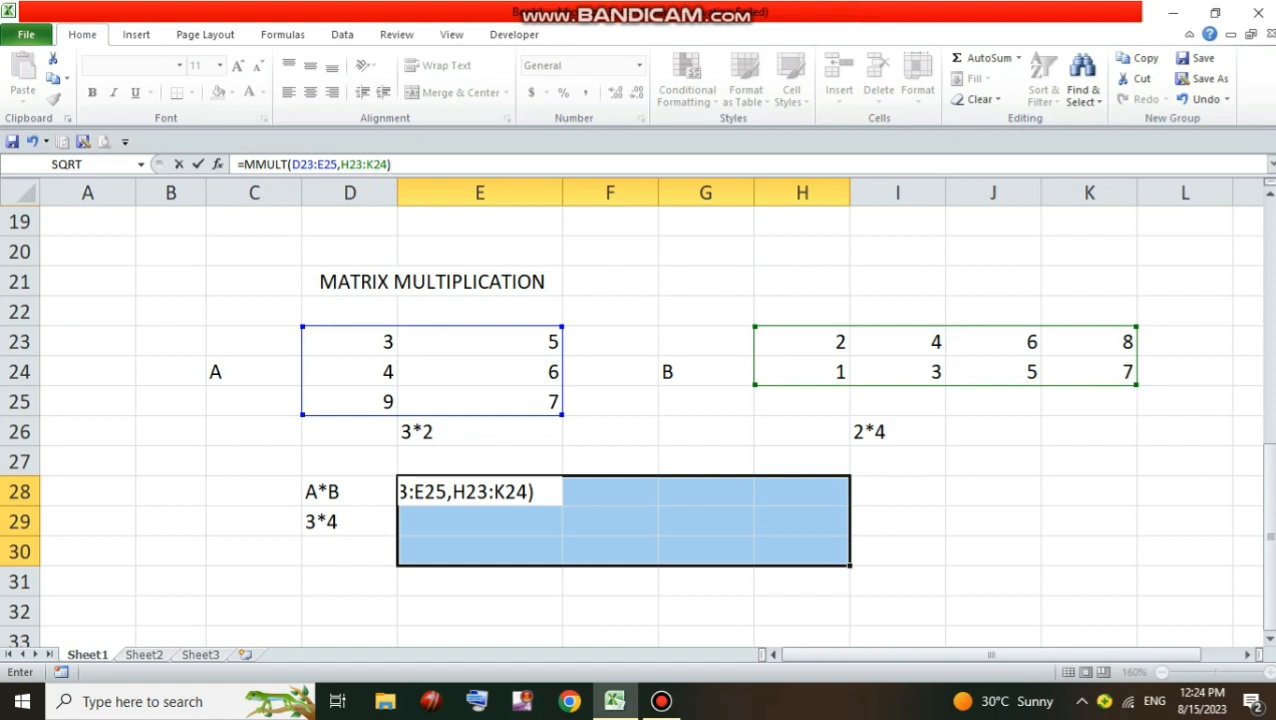
key("ctrl+shift+Return")
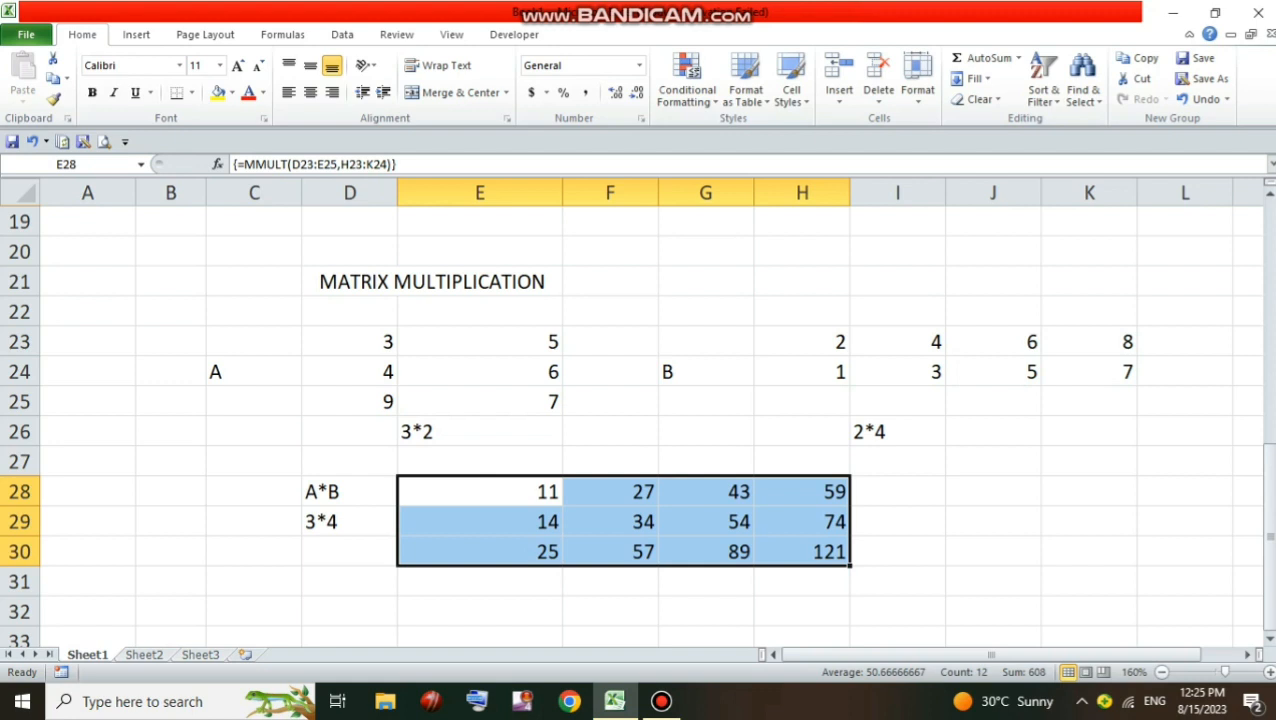
- Center matrix A and its label in C23:E25 both horizontally and vertically
left_click_drag(254, 342, 542, 403)
left_click(310, 92)
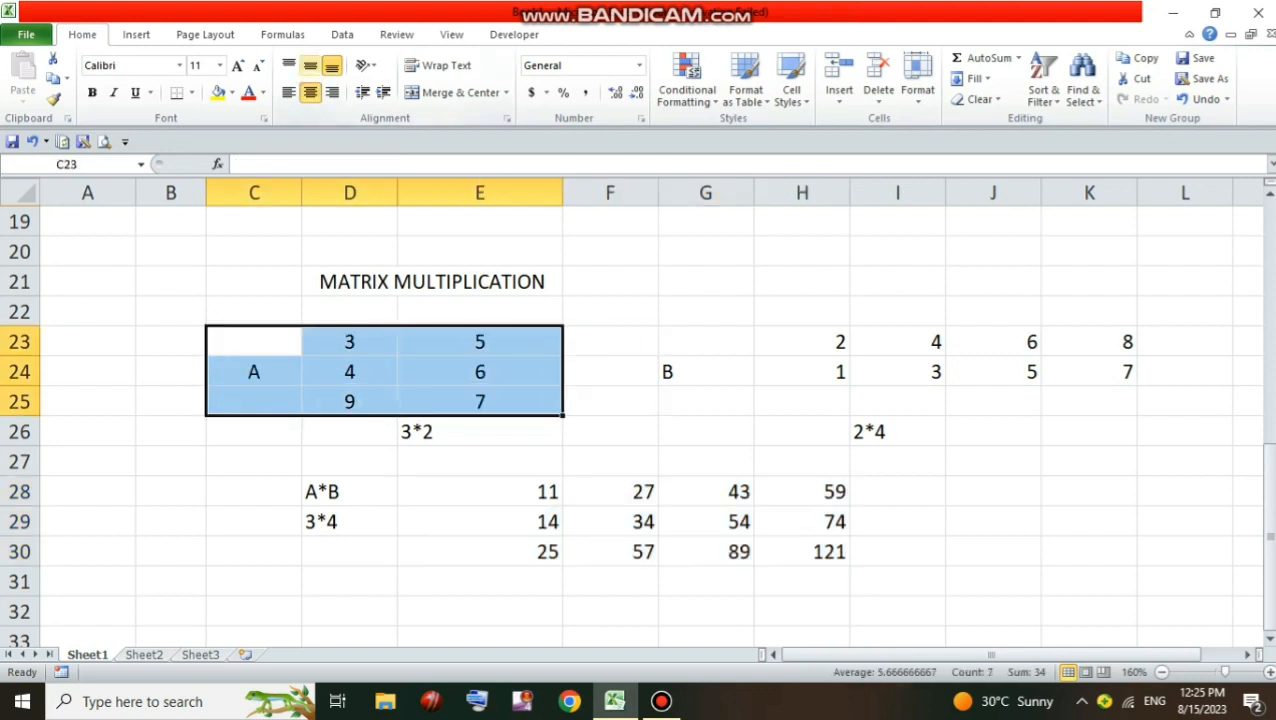
left_click(310, 66)
- Center matrix B and its label in G23:K24 both horizontally and vertically
left_click_drag(802, 342, 802, 372)
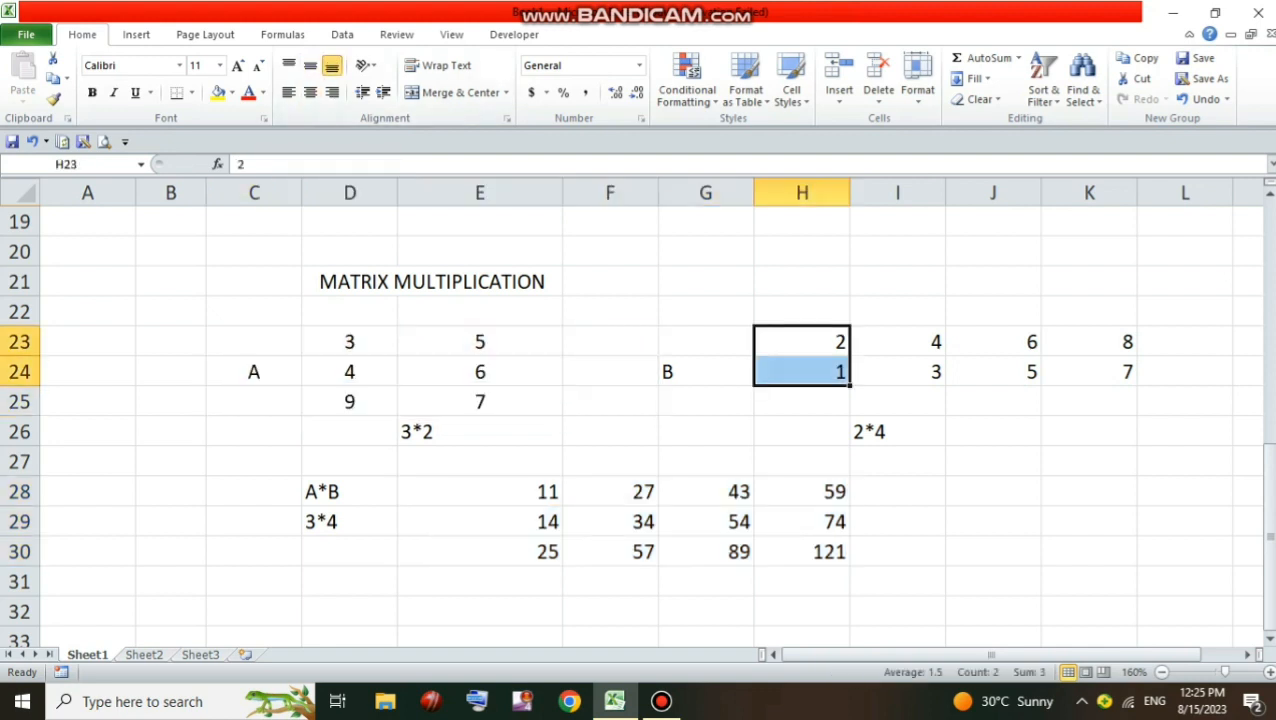
left_click_drag(706, 342, 1089, 372)
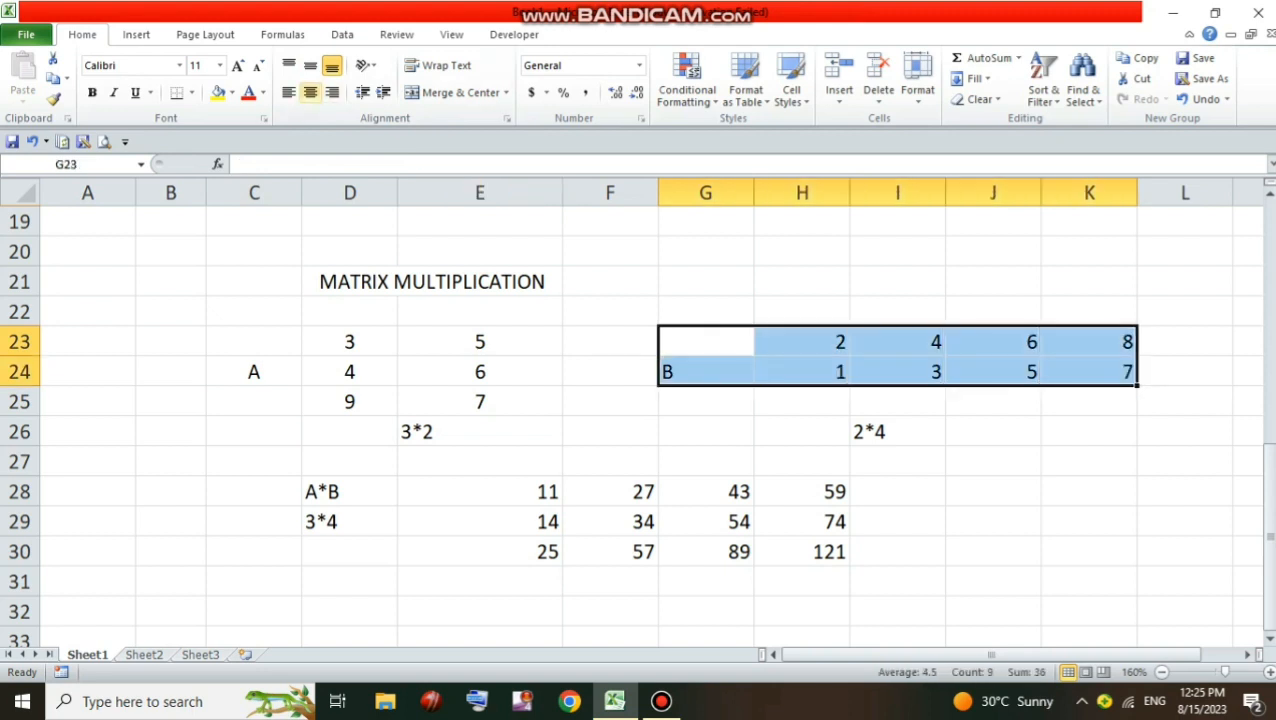
left_click(310, 92)
left_click(310, 66)
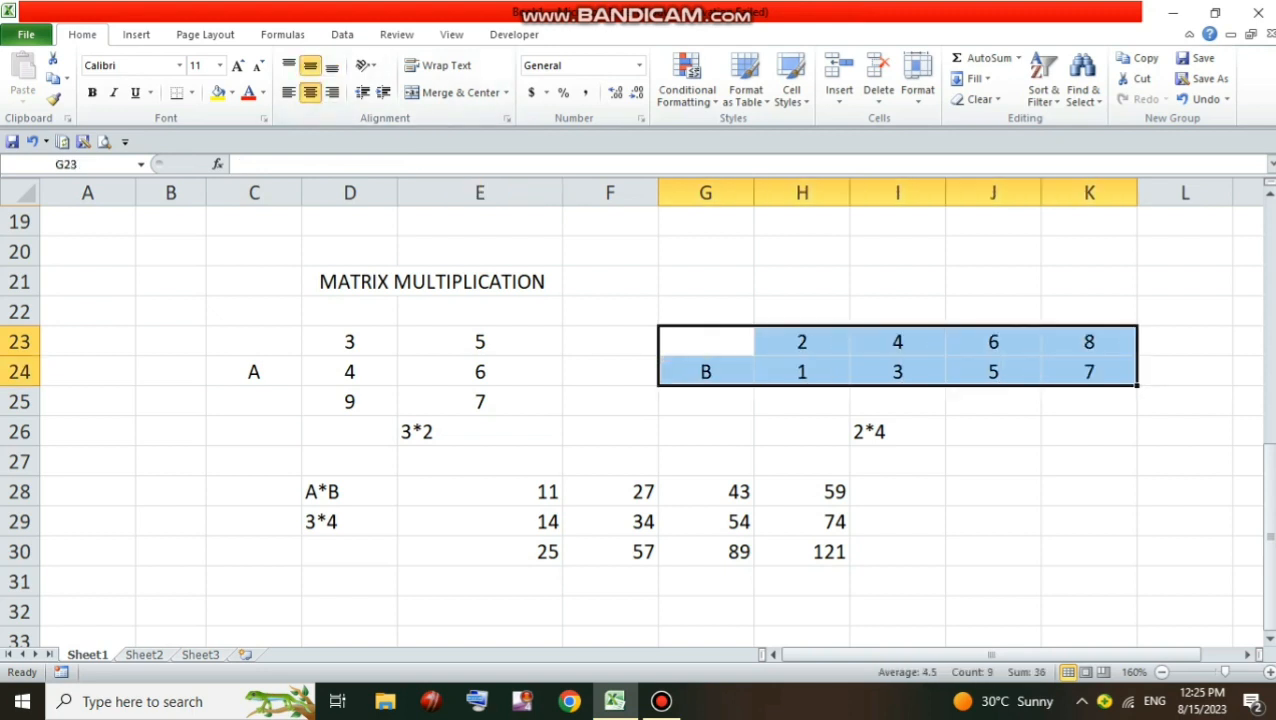
- Center the product matrix in E28:H30 both horizontally and vertically
left_click_drag(480, 491, 802, 551)
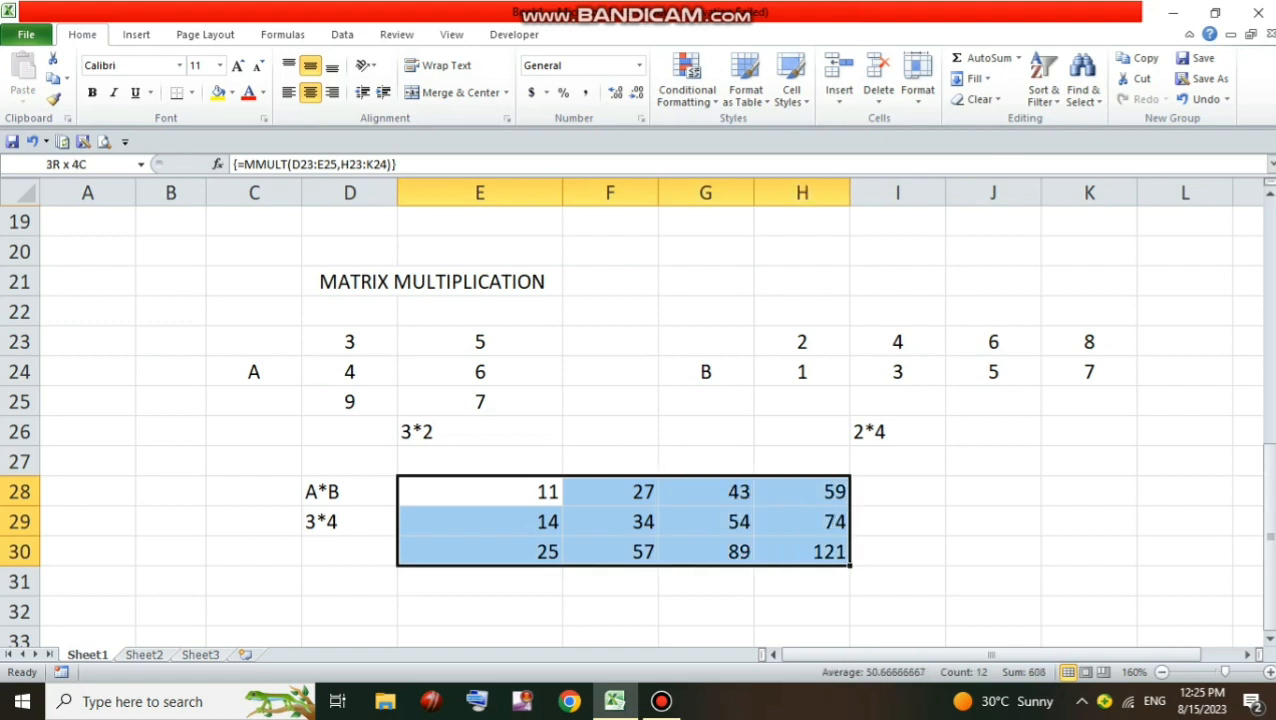
left_click(310, 92)
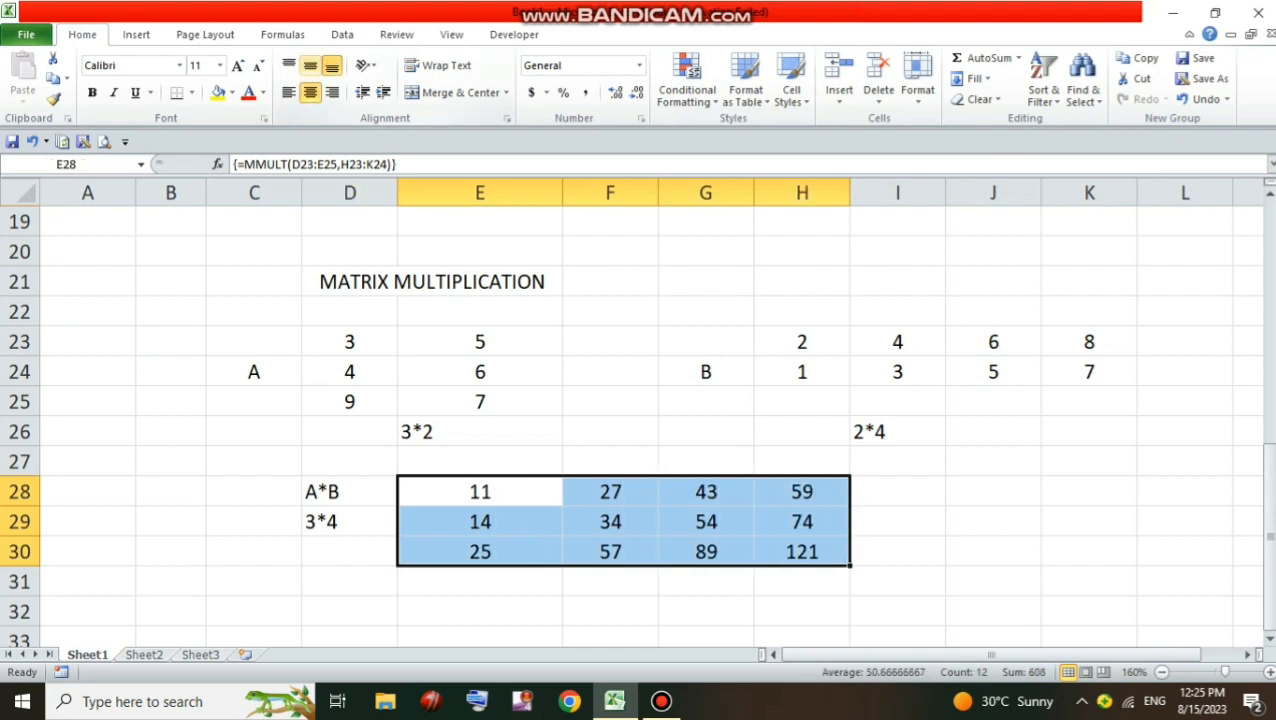
left_click(310, 66)
left_click(993, 581)
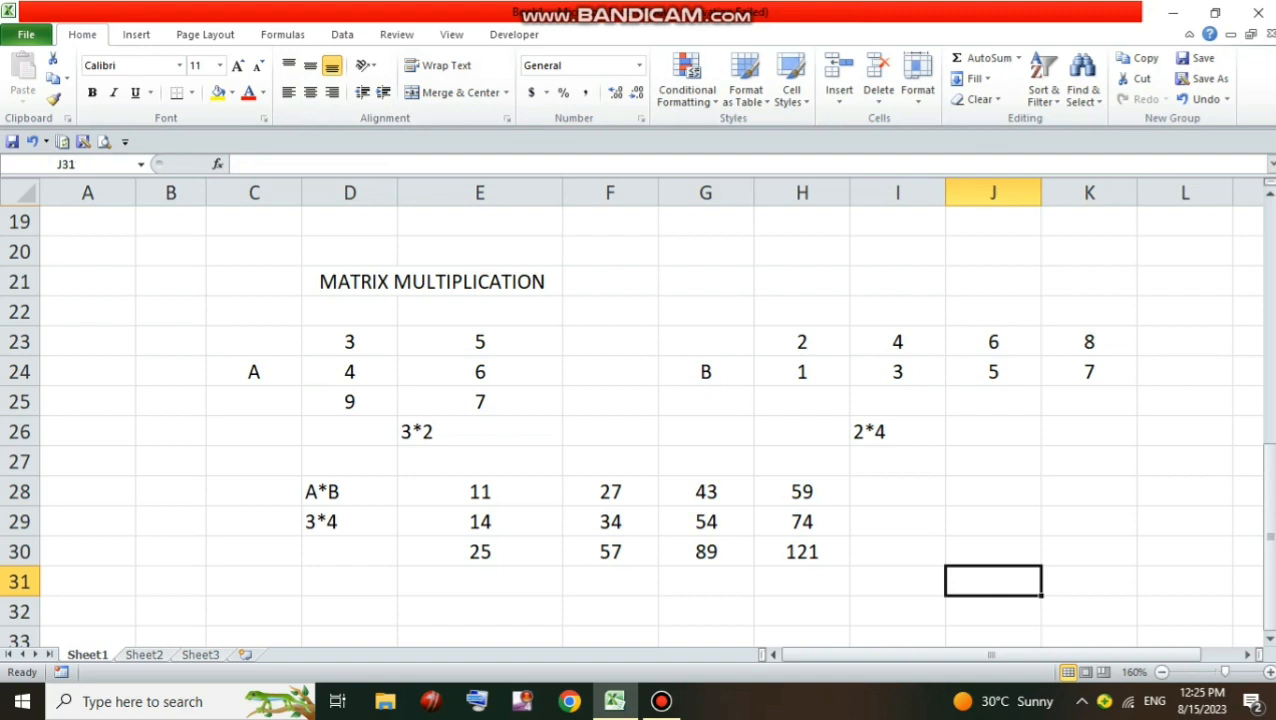
- Try to name the first matrix's range D23:E25 as A
left_click_drag(350, 342, 480, 402)
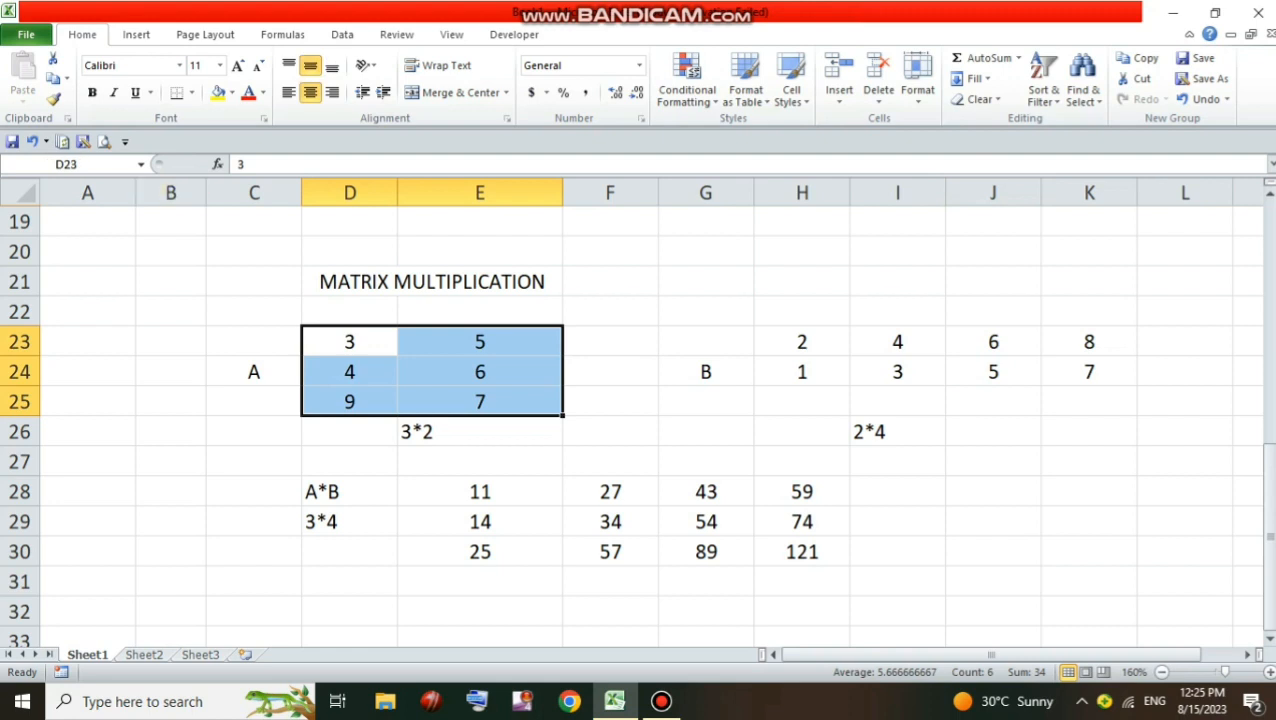
left_click(68, 164)
type("A")
key("Return")
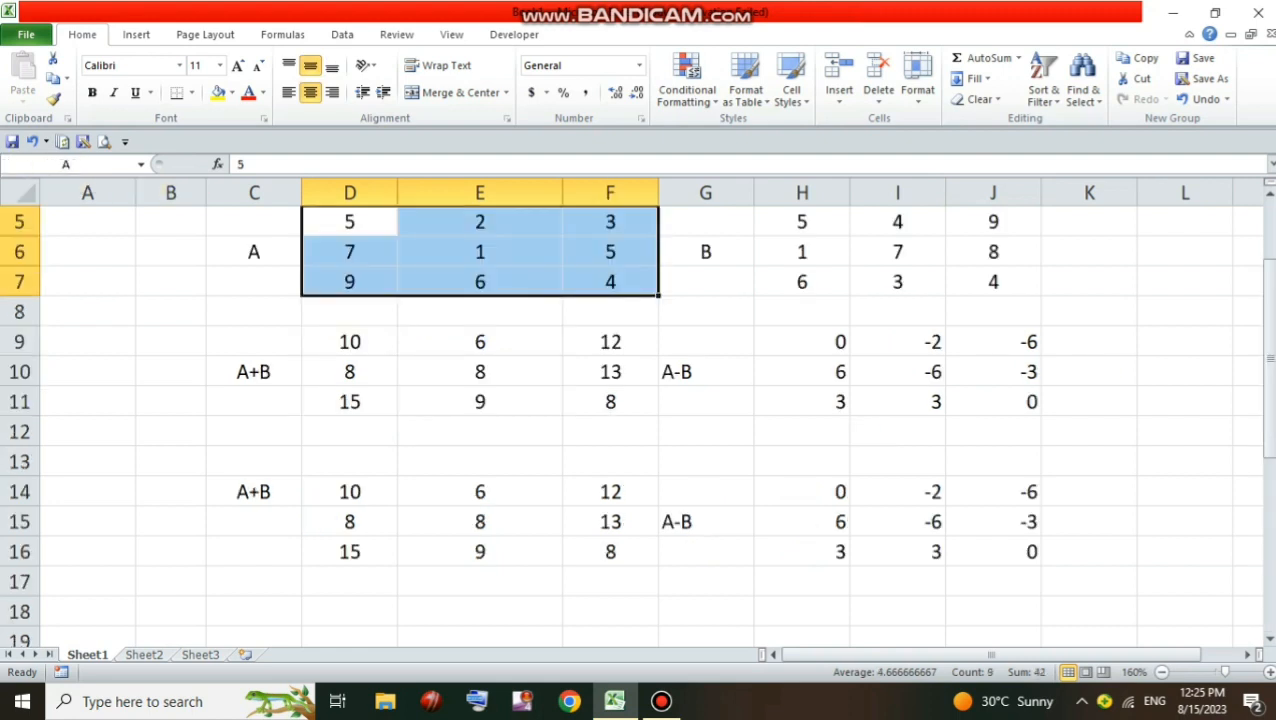
scroll(640, 420, "down", 4)
scroll(640, 420, "down", 1)
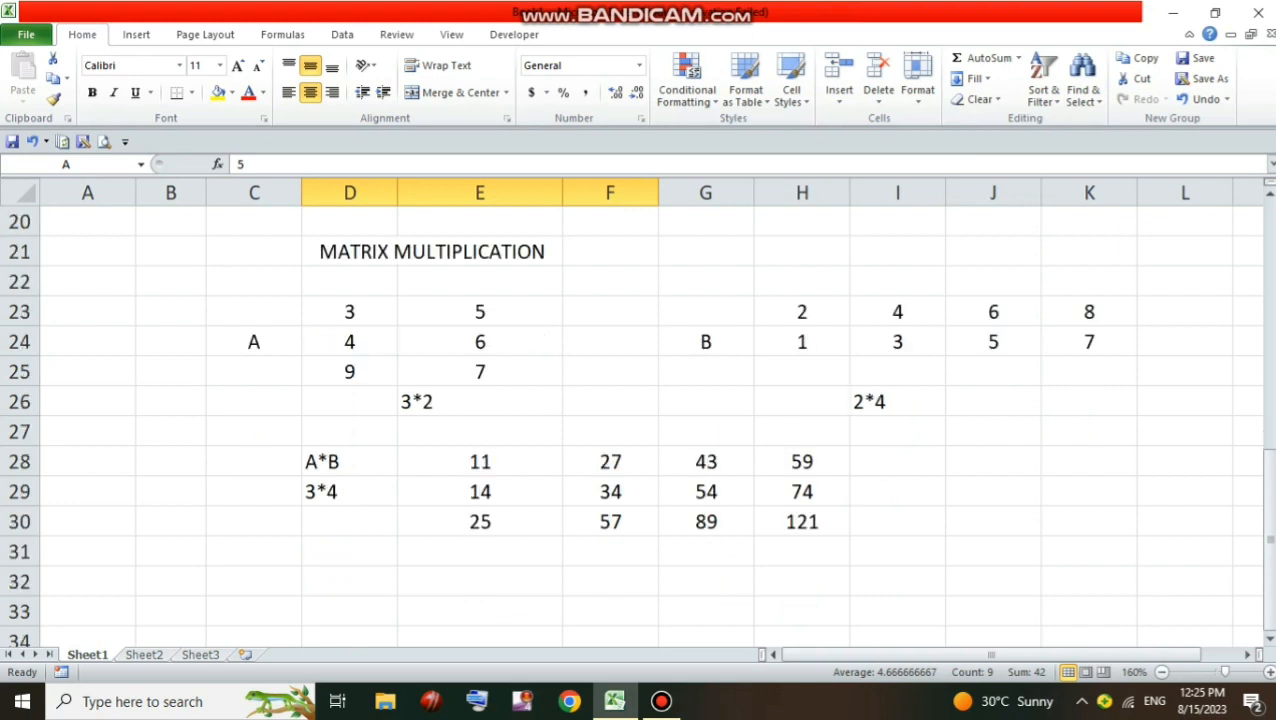
left_click_drag(349, 312, 480, 372)
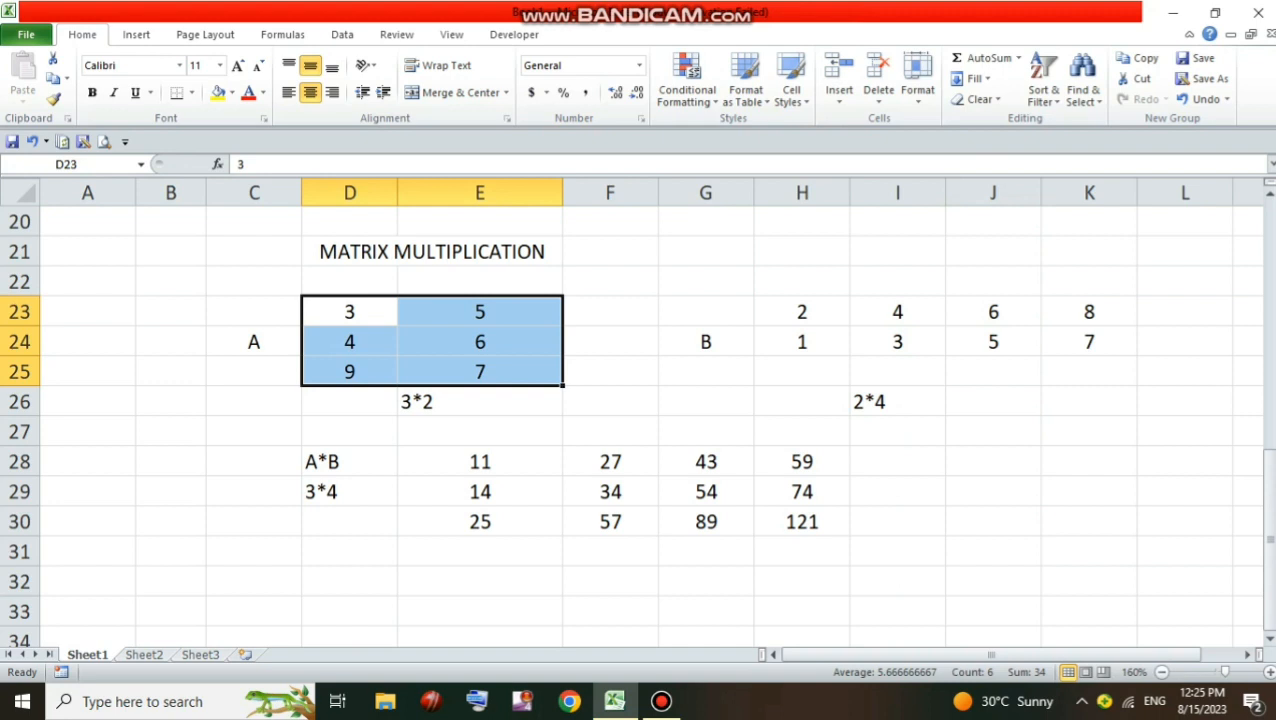
left_click(66, 164)
type("A")
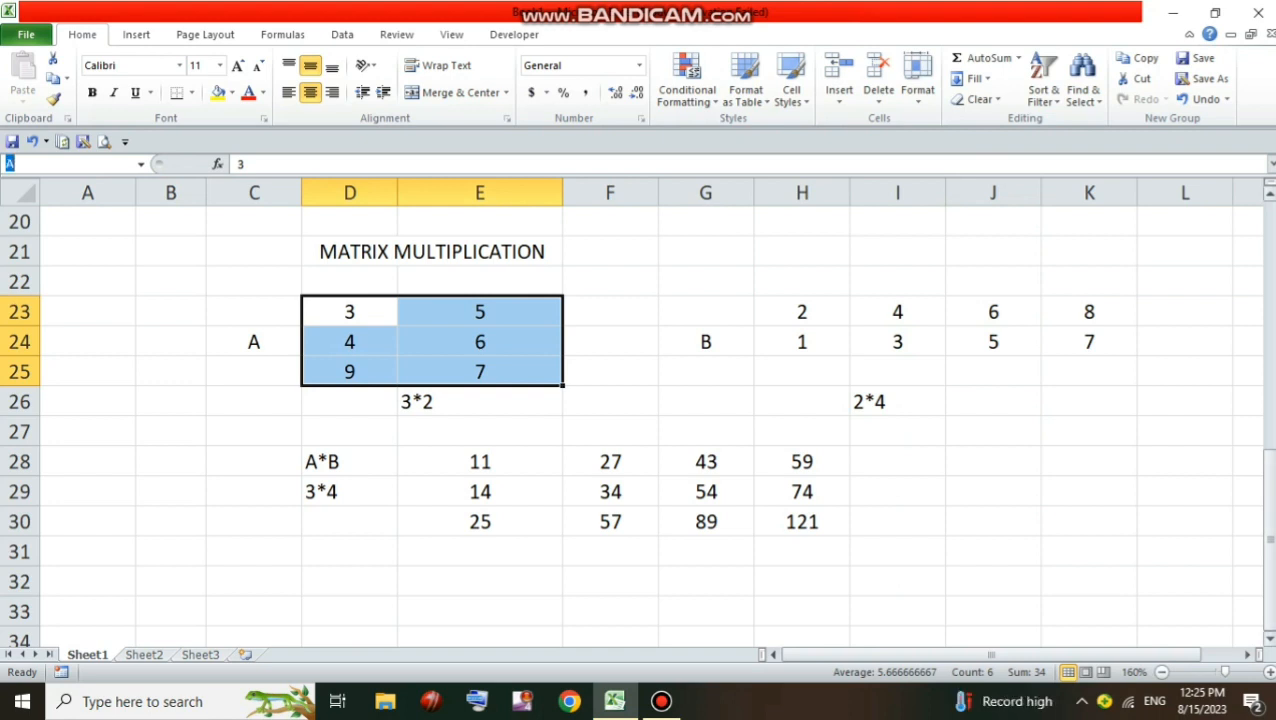
scroll(640, 420, "up", 5)
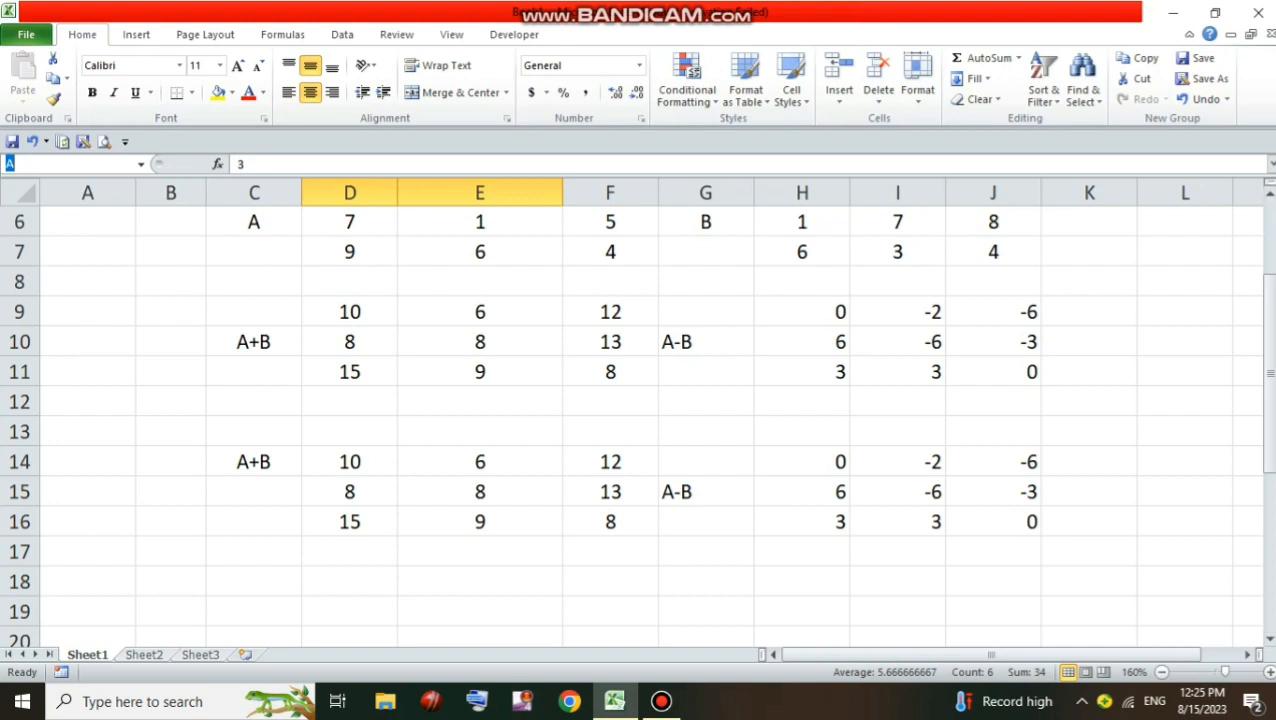
left_click_drag(1270, 324, 1270, 489)
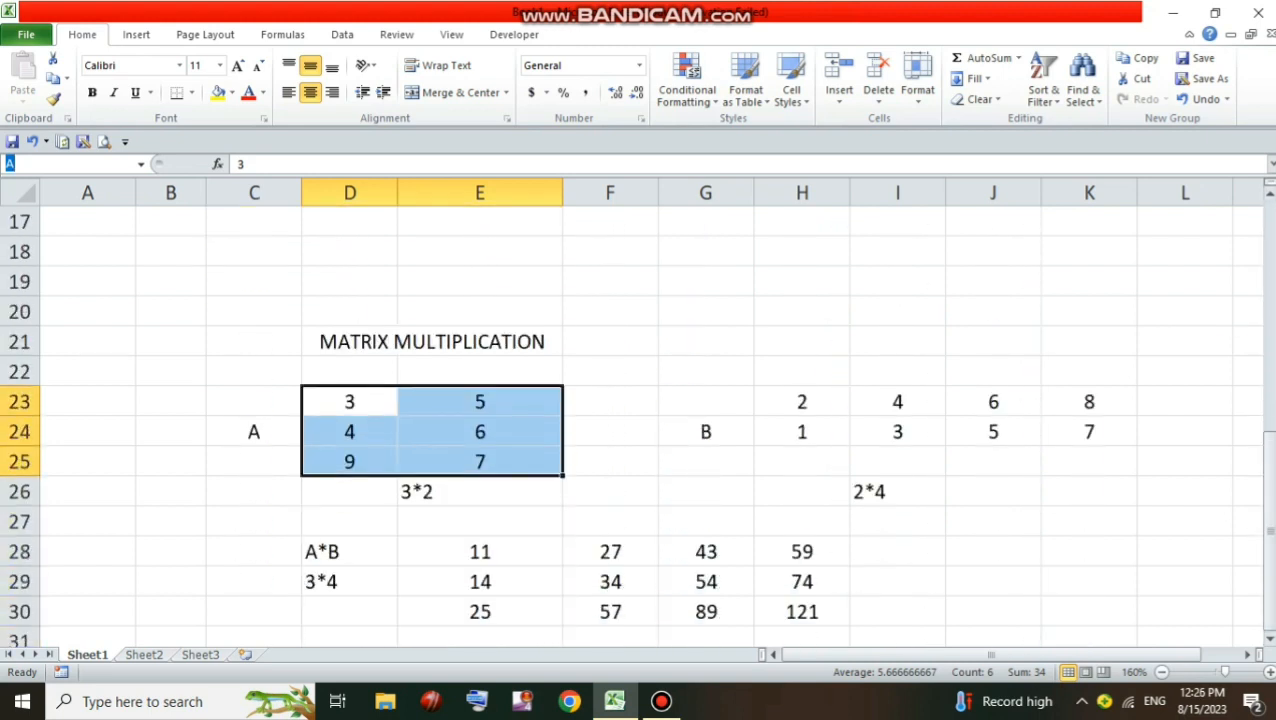
- Relabel the two matrices as C in C24 and D in G24
left_click(254, 432)
type("C")
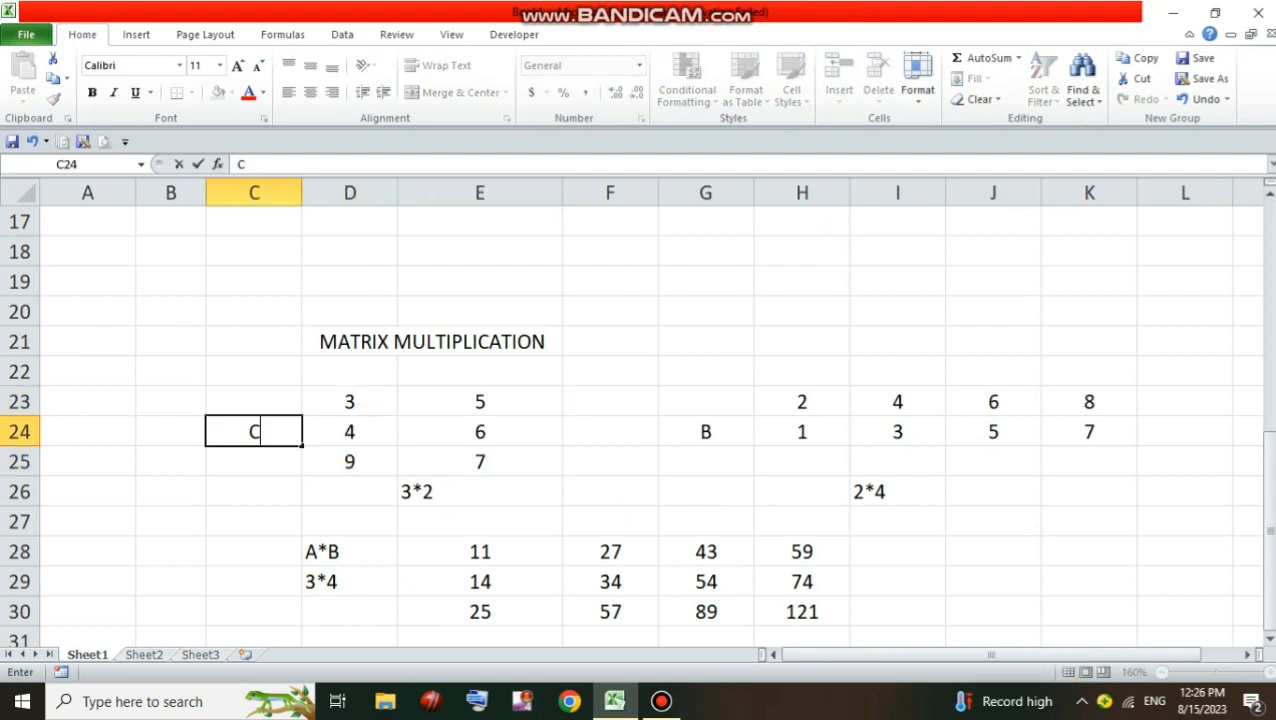
left_click(706, 432)
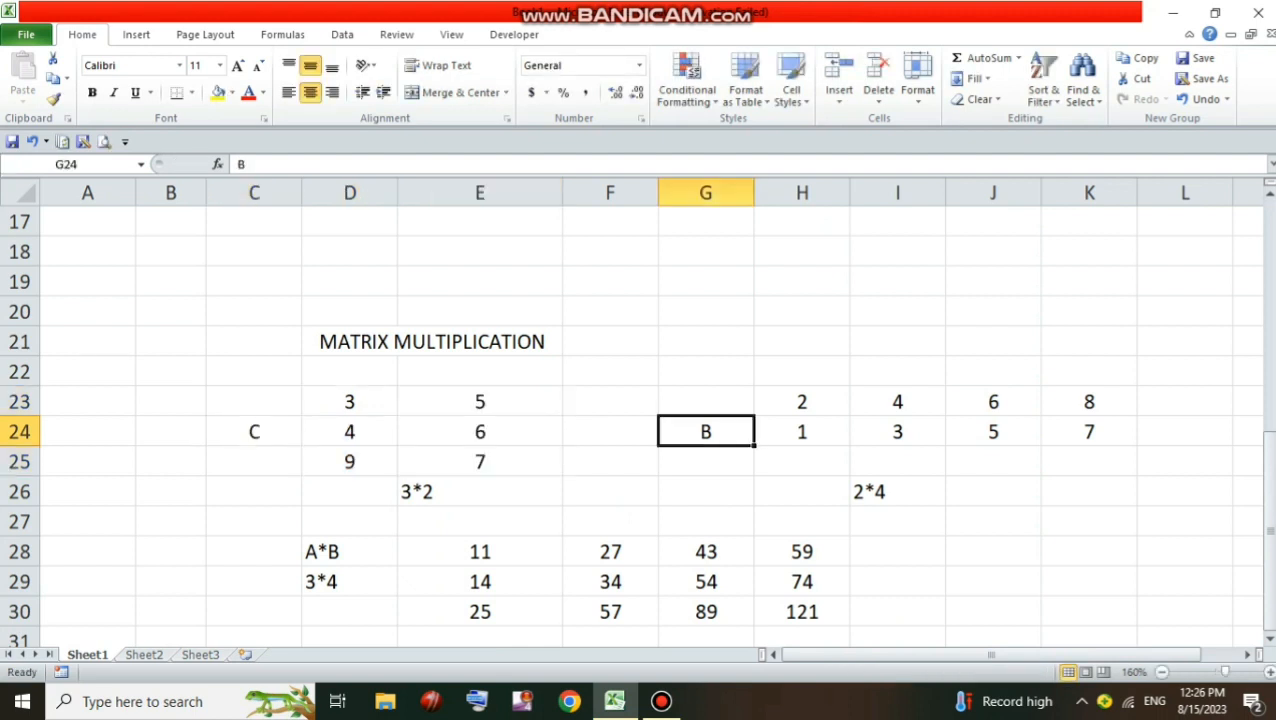
type("D")
left_click(610, 462)
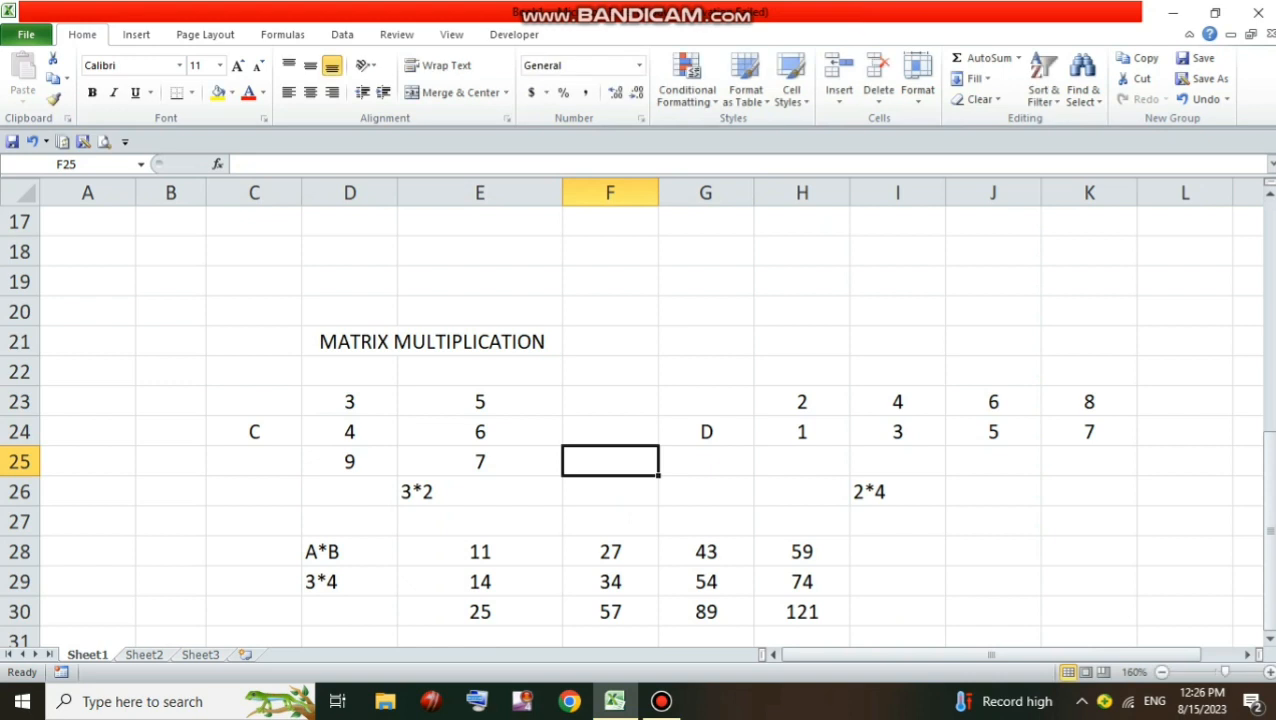
- Try to name the first matrix's range D23:E25 as C
left_click_drag(350, 402, 480, 462)
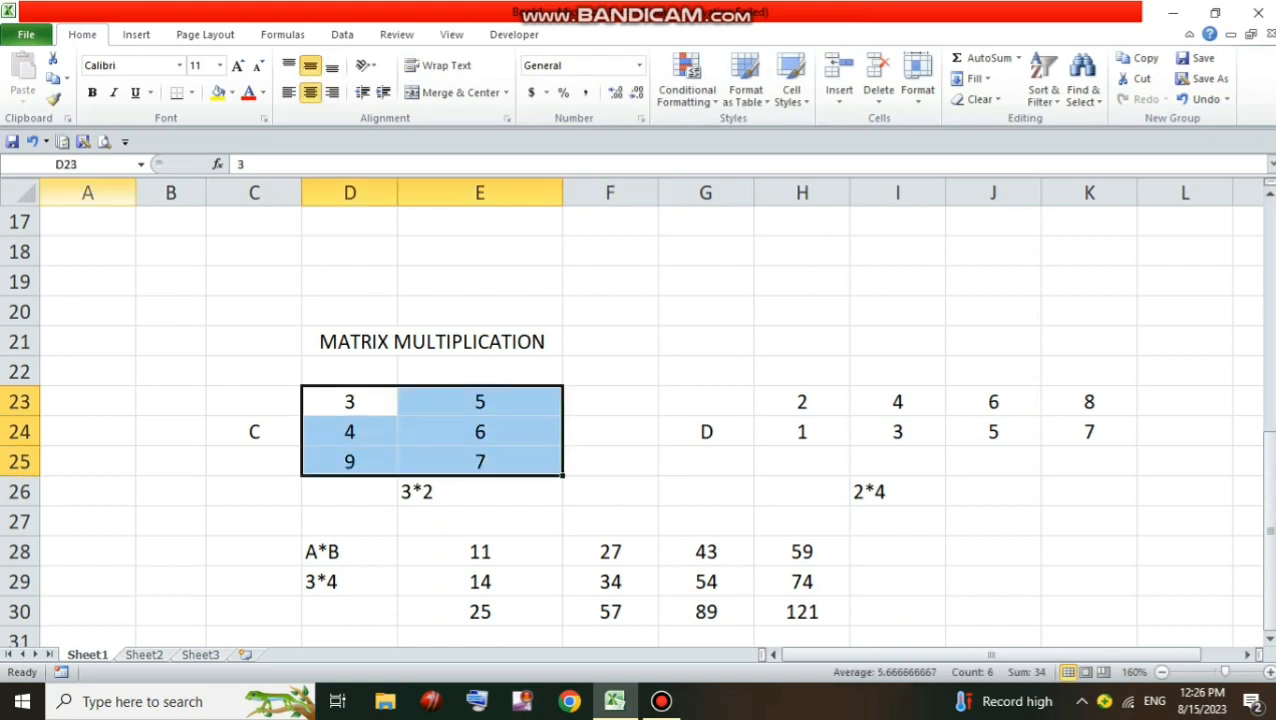
left_click(66, 164)
type("C")
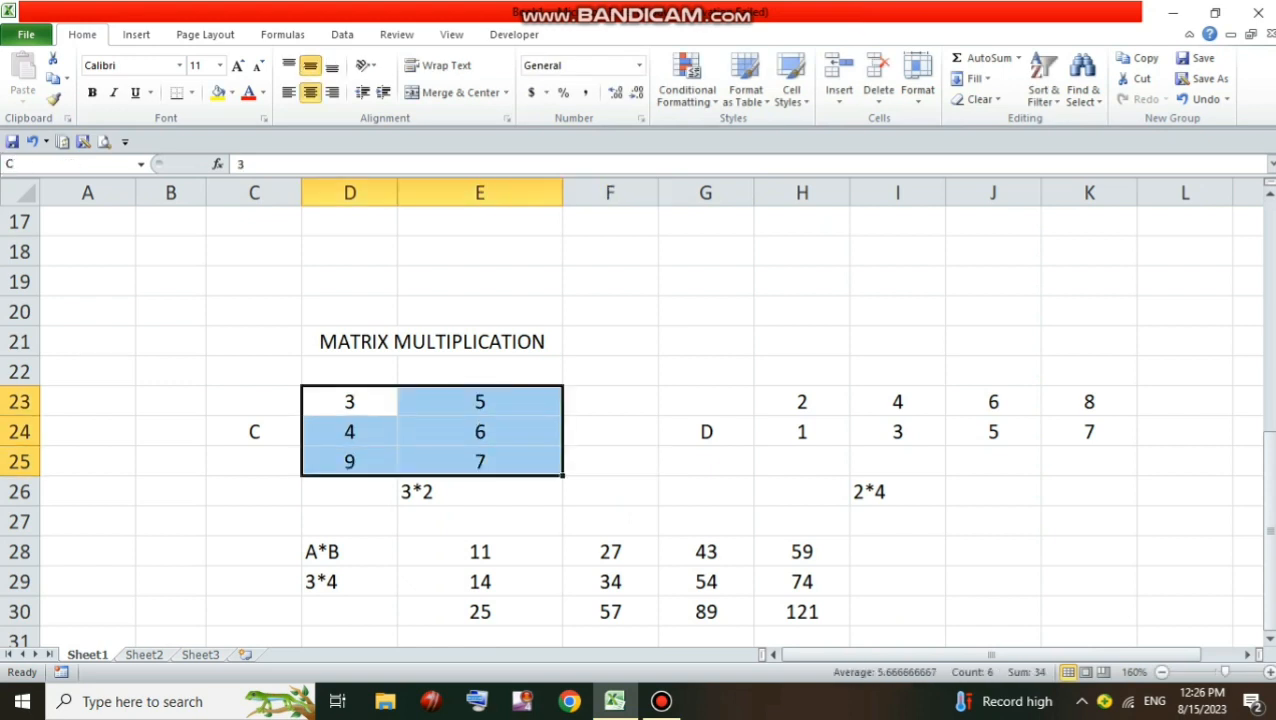
key("Return")
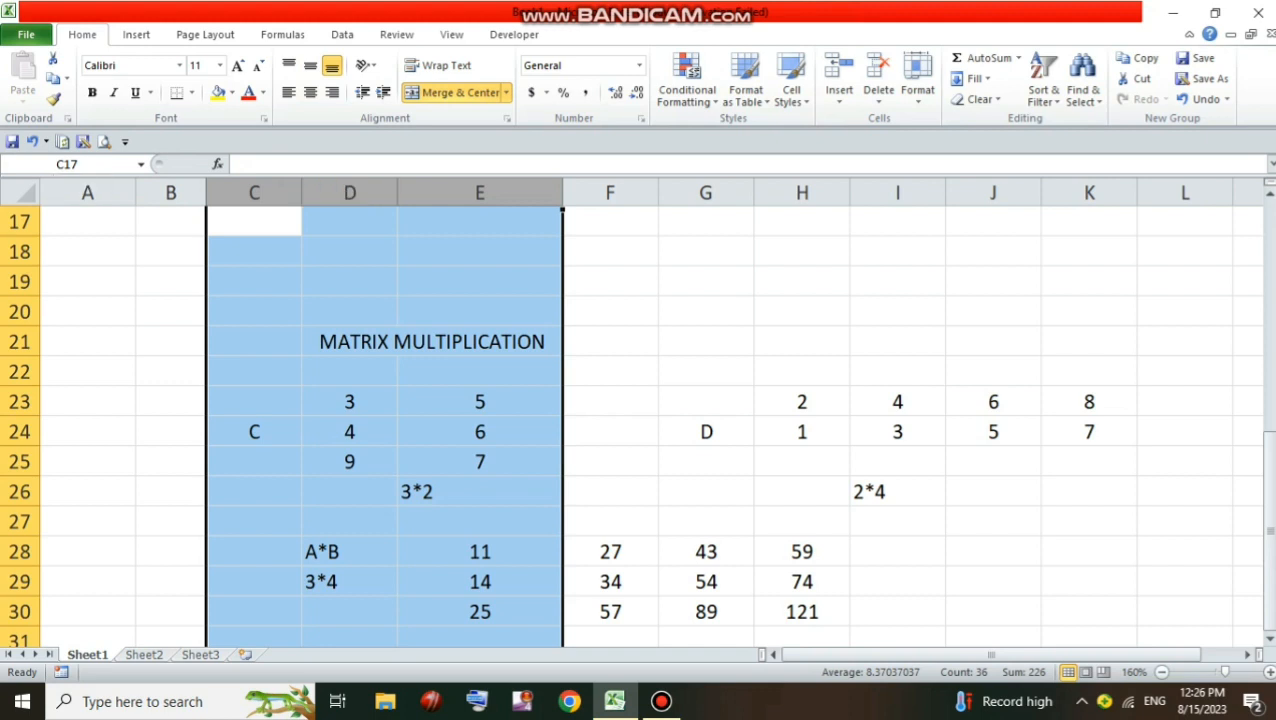
- Name the second matrix's range H23:K24 as D
left_click(802, 432)
left_click_drag(802, 402, 1089, 432)
left_click(48, 164)
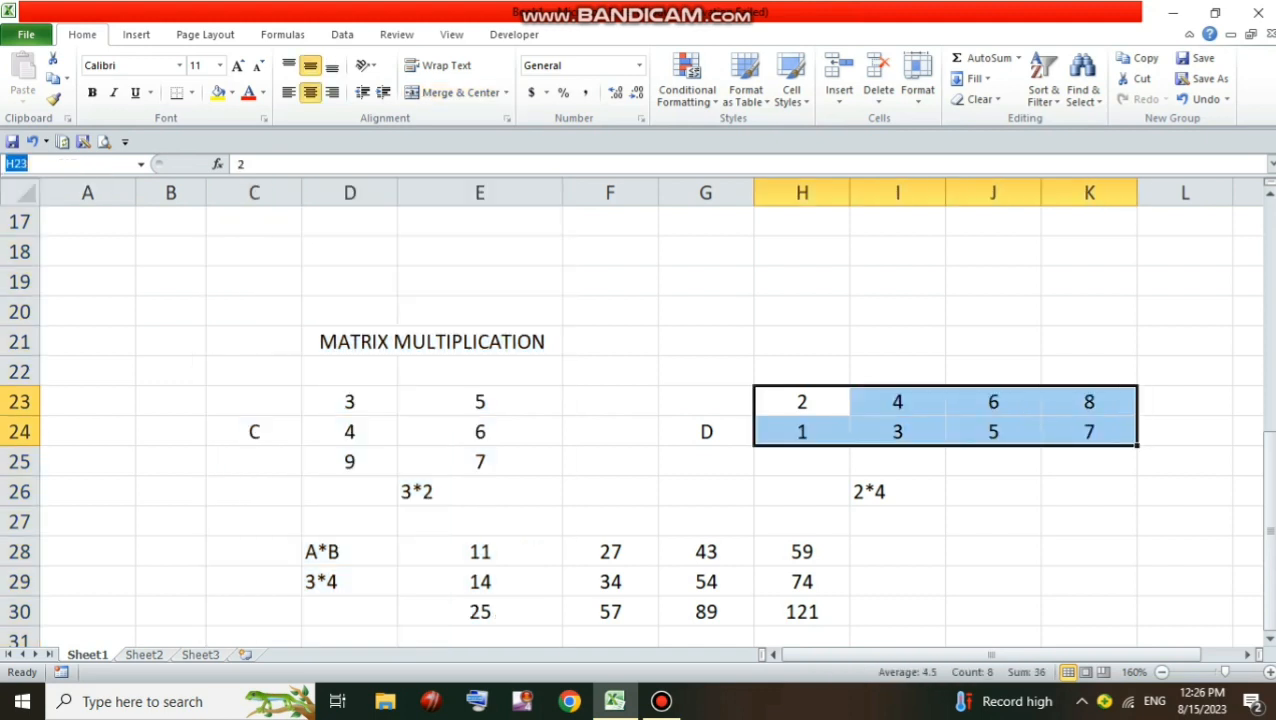
type("D")
key("Return")
- Try once more to assign the name C to the range D23:E25
left_click_drag(350, 401, 480, 461)
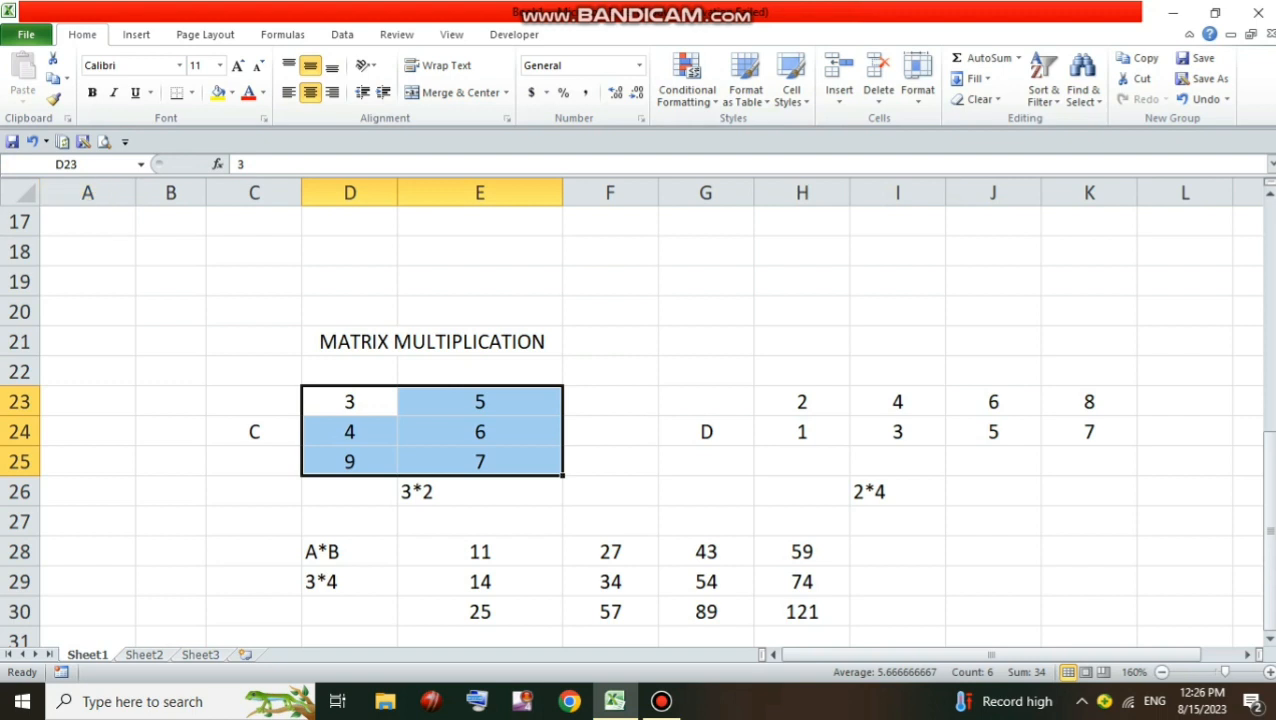
left_click(70, 164)
type("C")
key("Return")
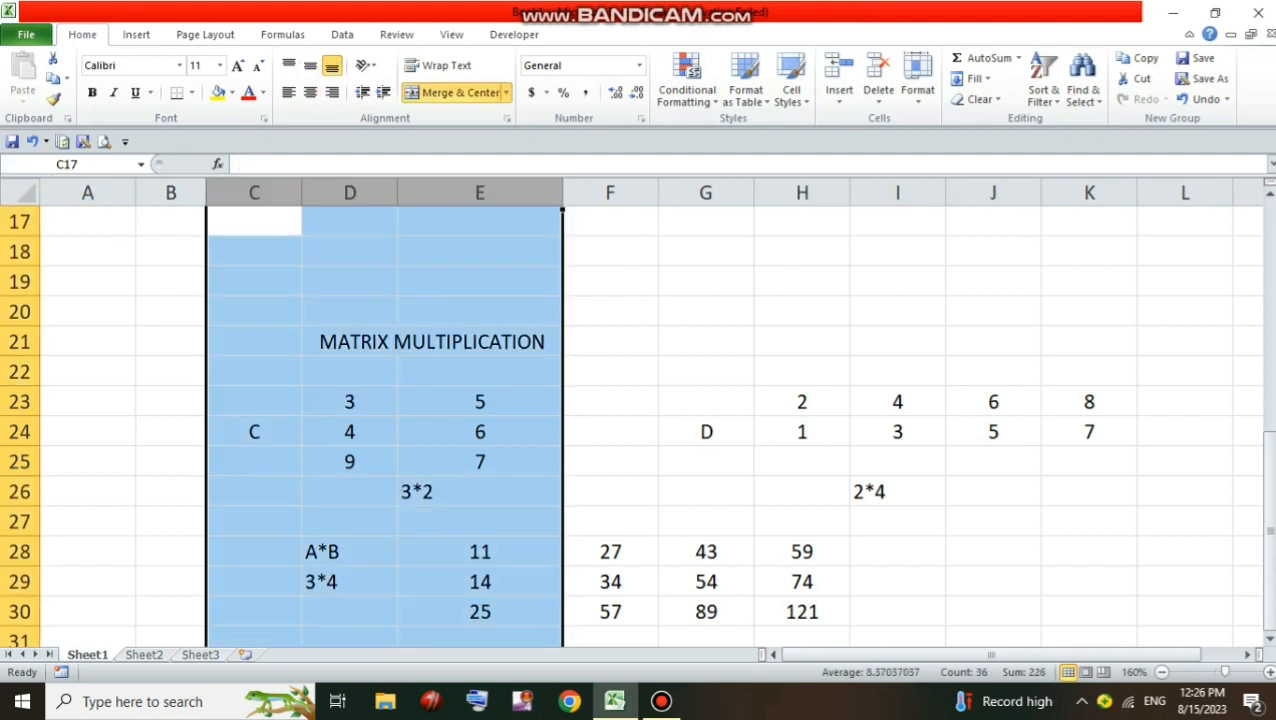
- Change the first matrix's label in C24 to AA
left_click(706, 432)
left_click(254, 432)
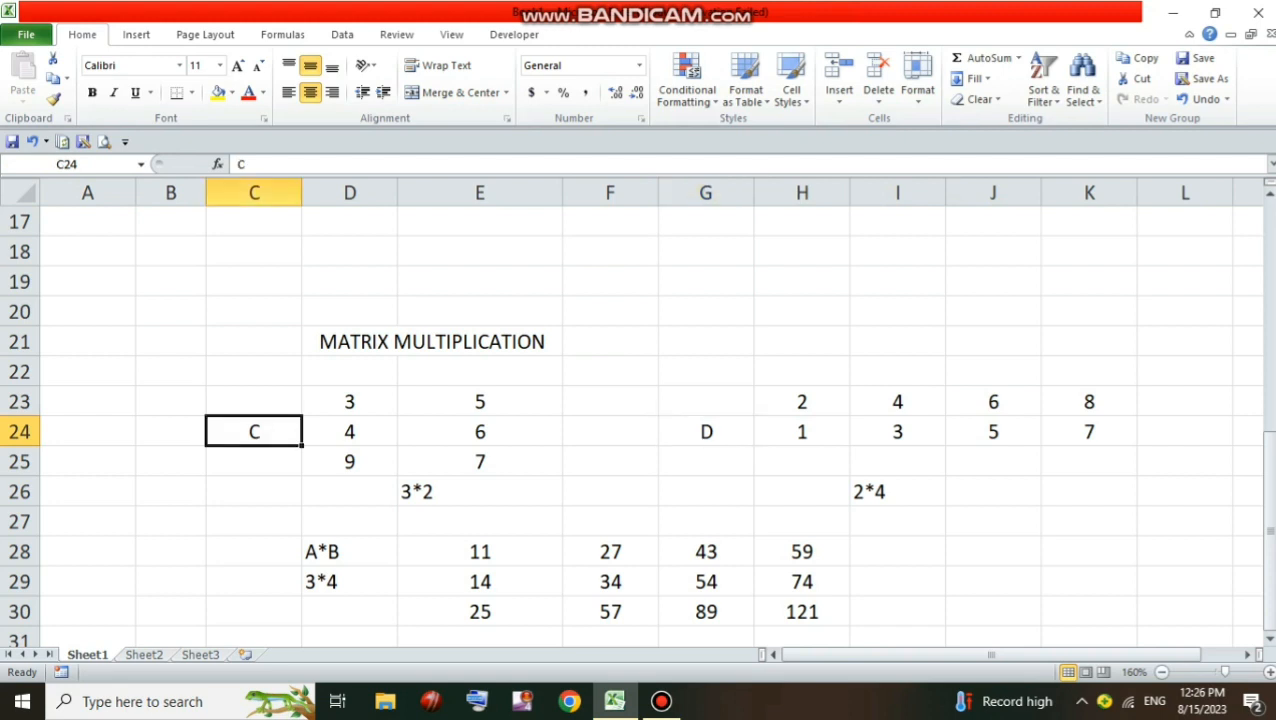
type("AA")
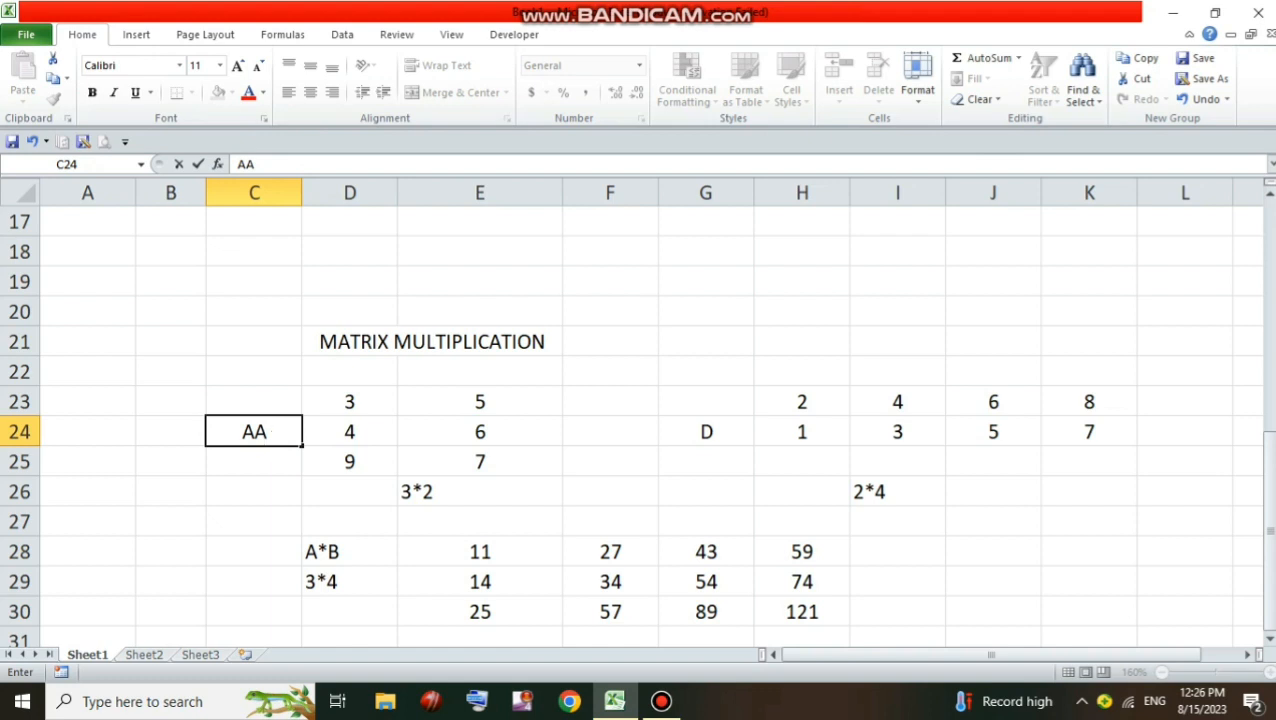
- Name the first matrix's range D23:E25 as AA
left_click(350, 402)
left_click_drag(350, 402, 480, 462)
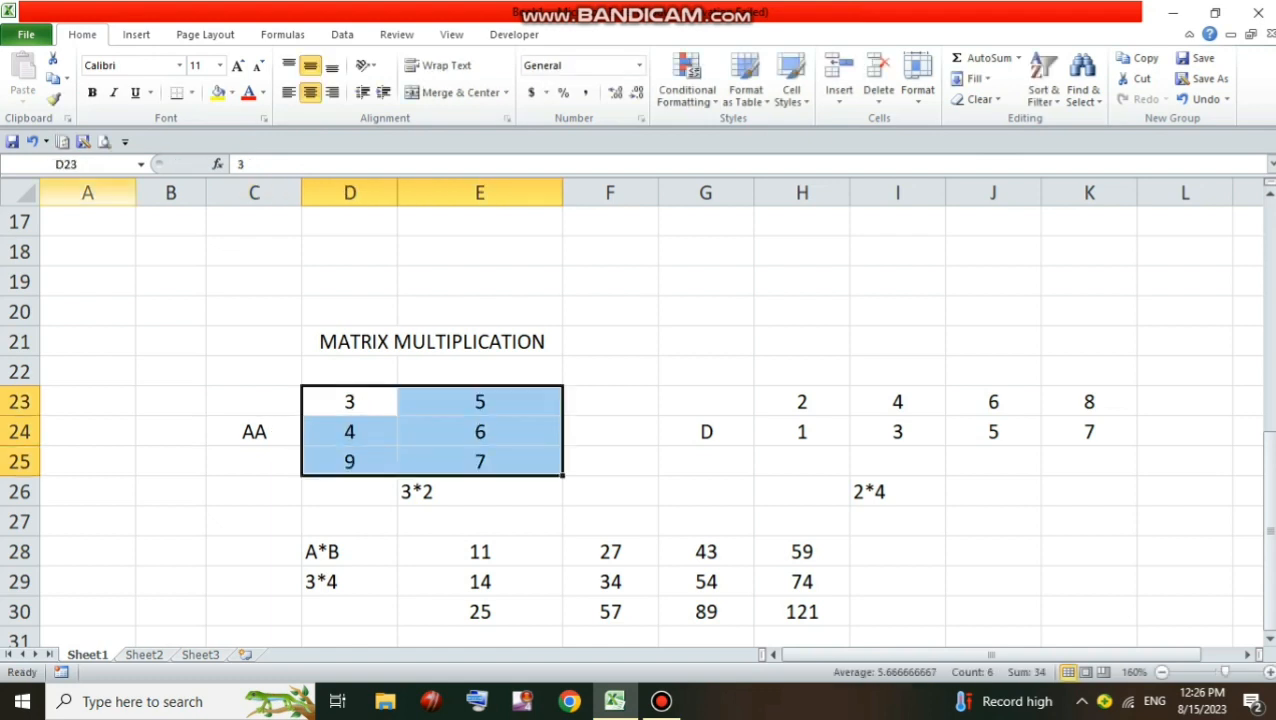
type("AA")
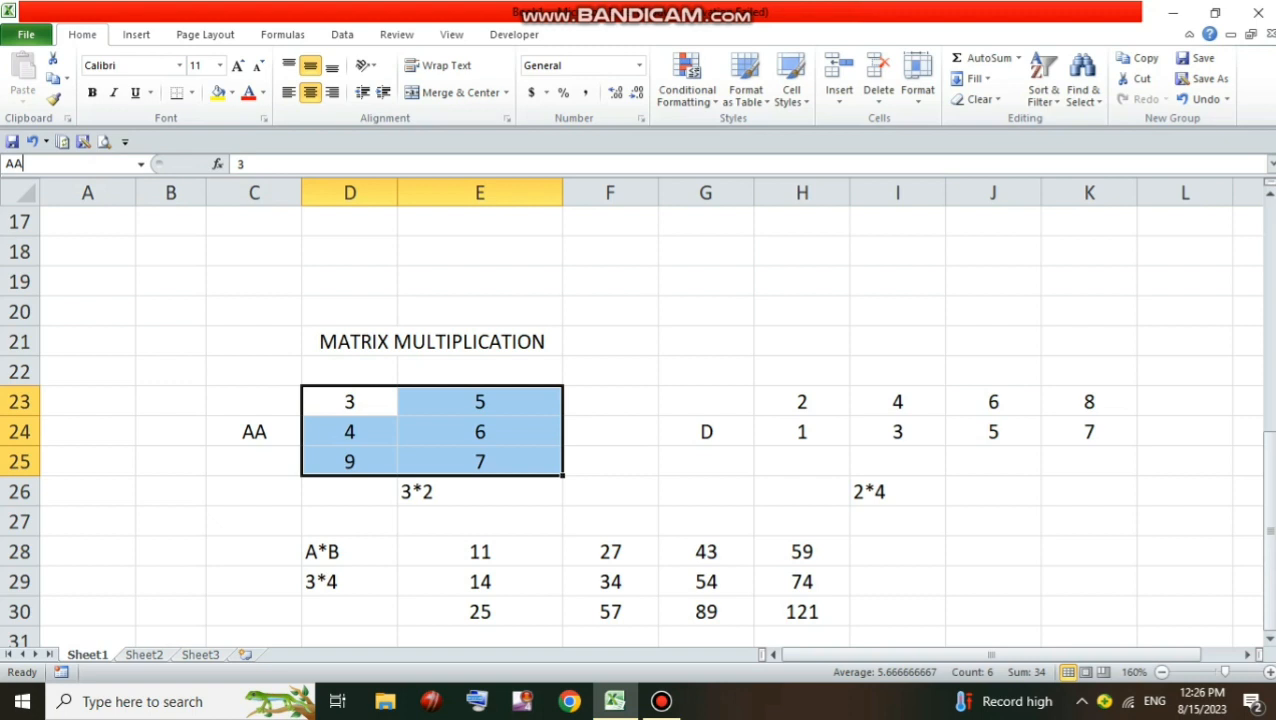
key("Return")
left_click(610, 462)
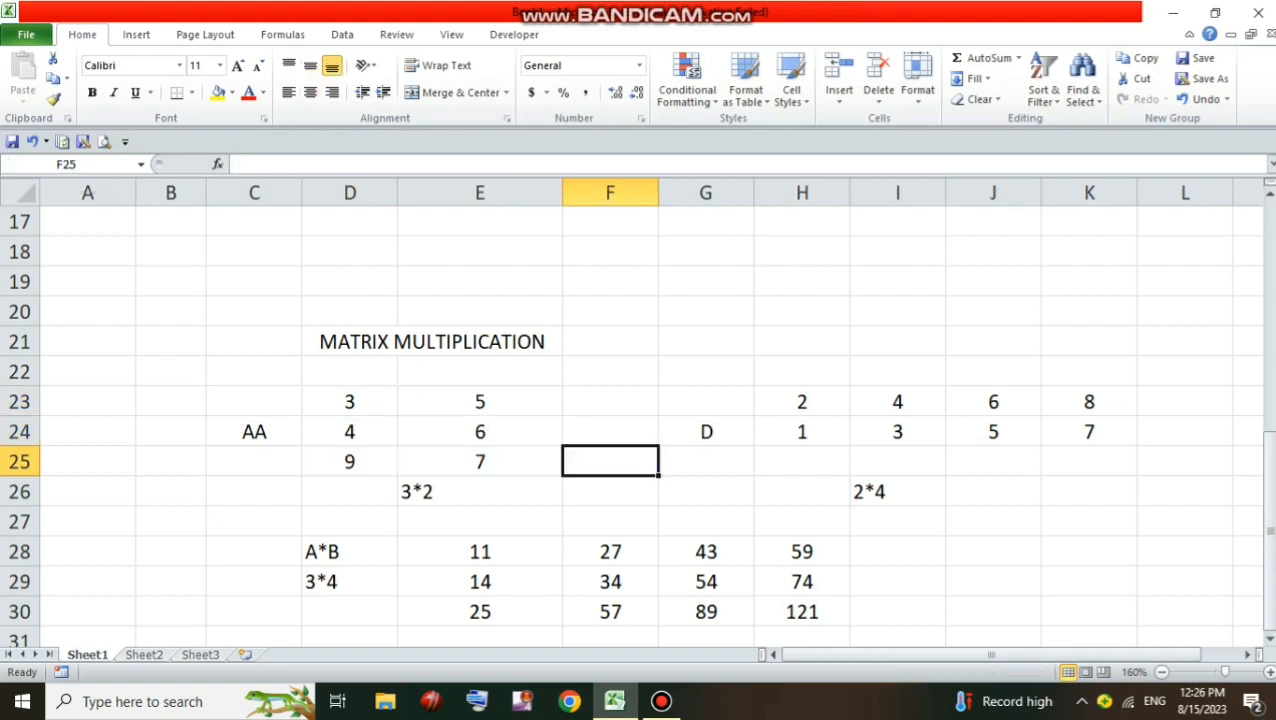
- Change the product label in D28 to AA*D
left_click(350, 552)
left_click(238, 164)
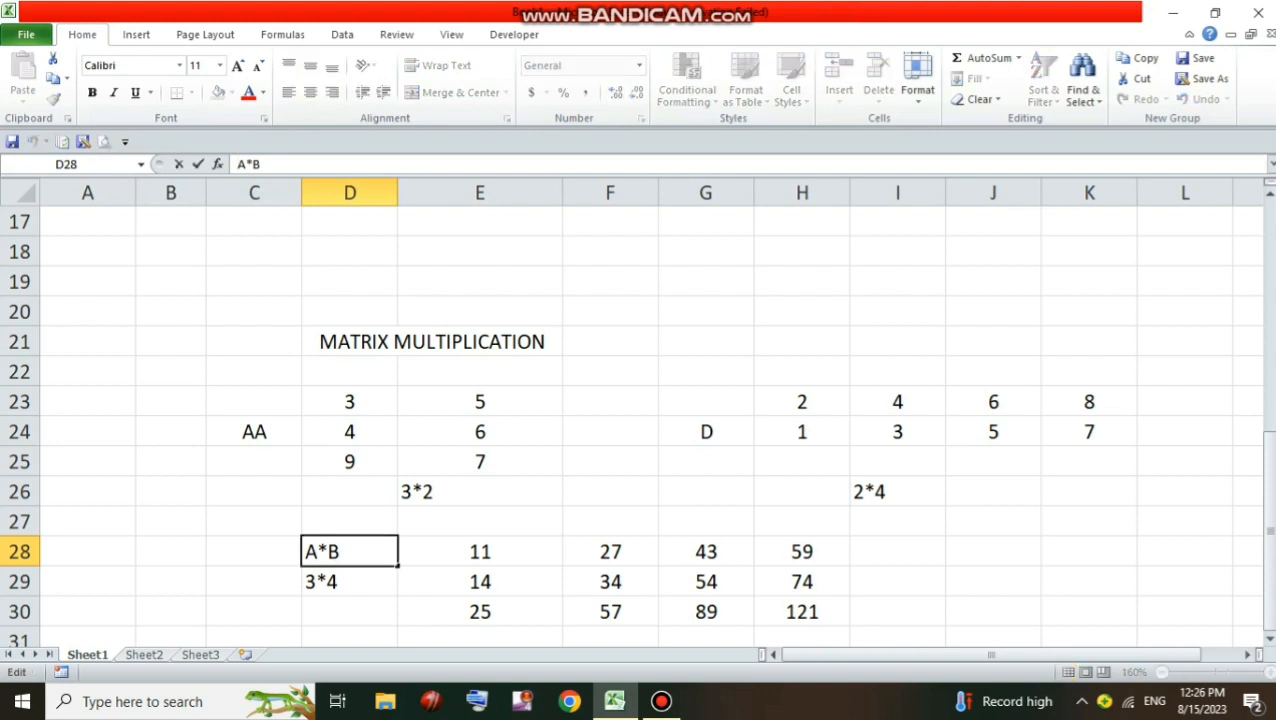
type("A")
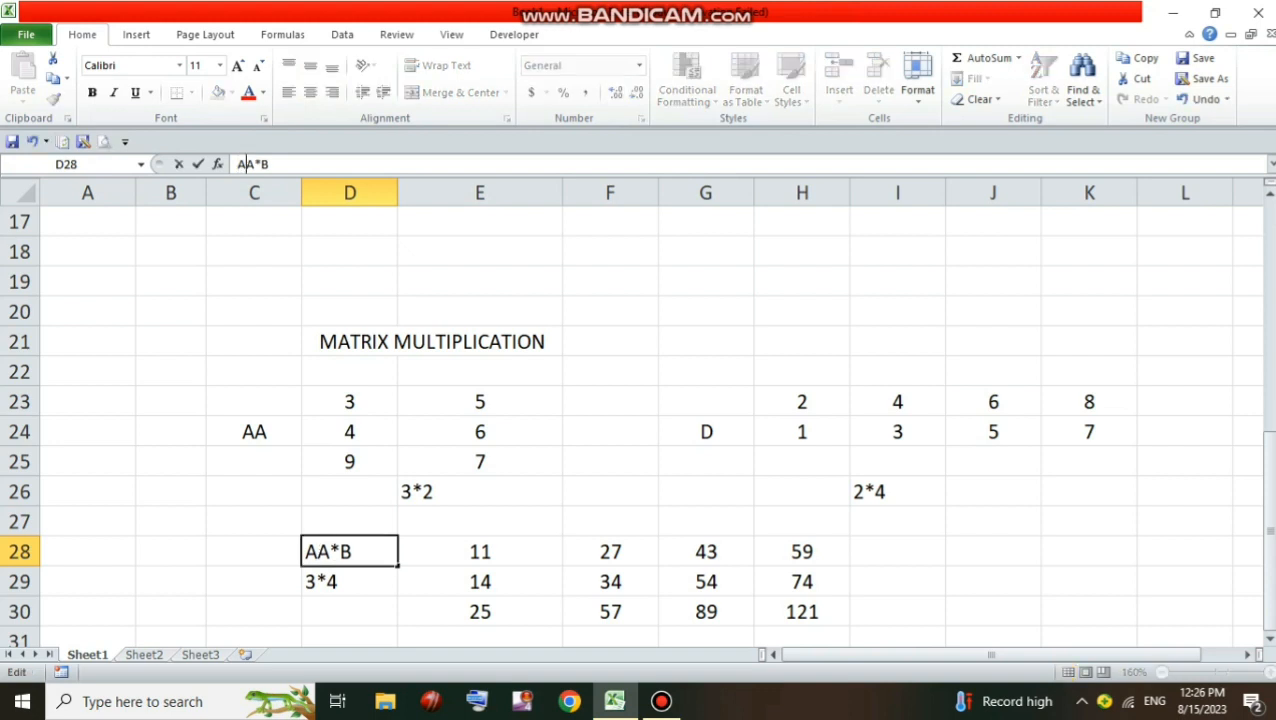
key("End")
key("BackSpace")
type("D")
key("Return")
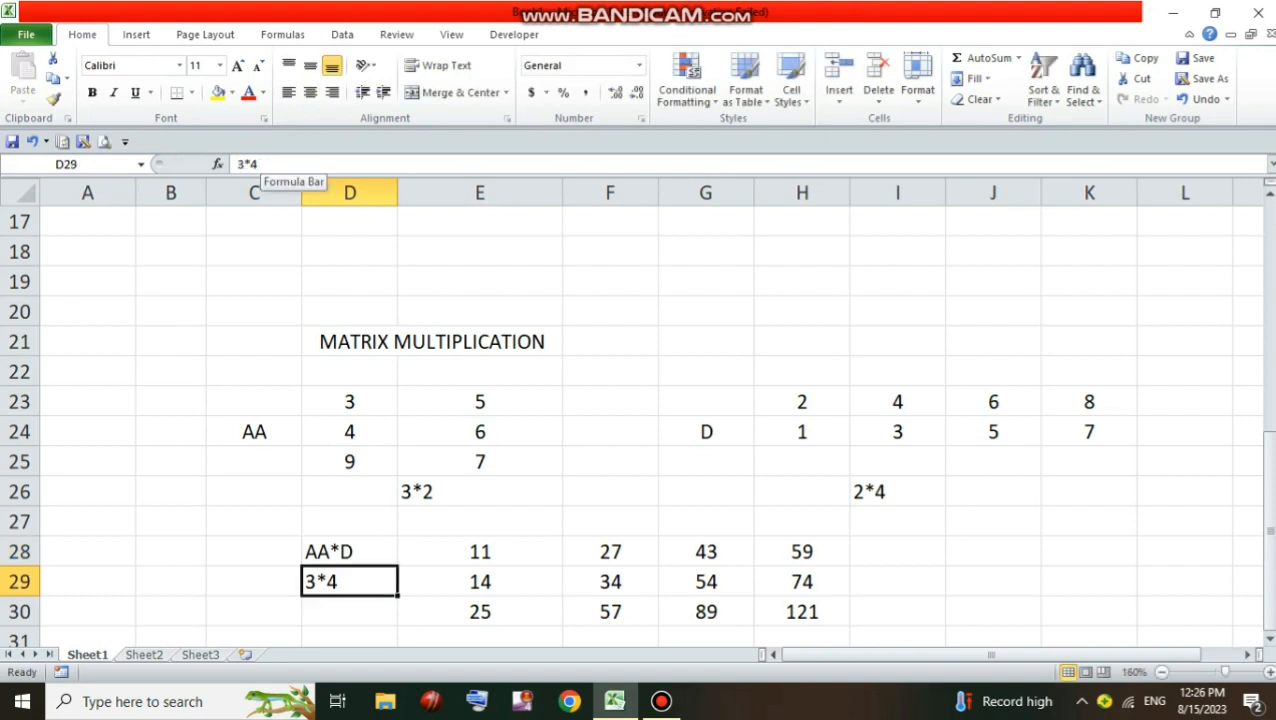
scroll(638, 420, "down", 2)
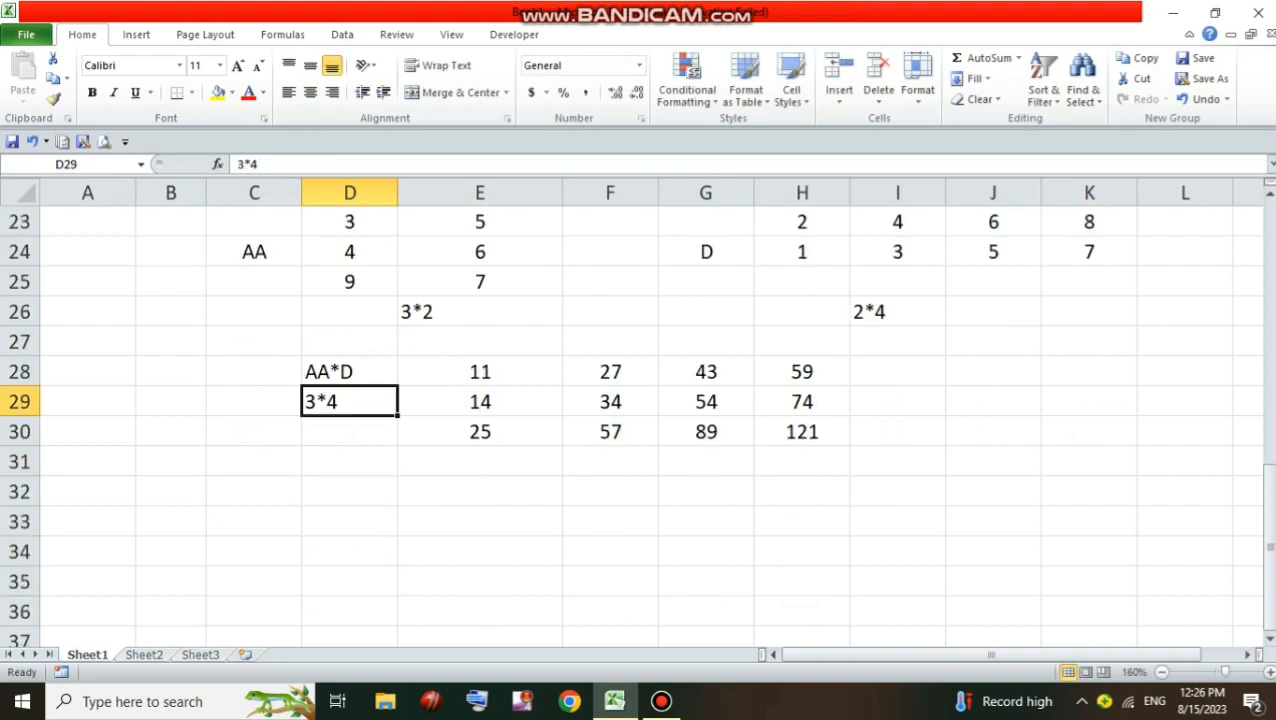
left_click(349, 491)
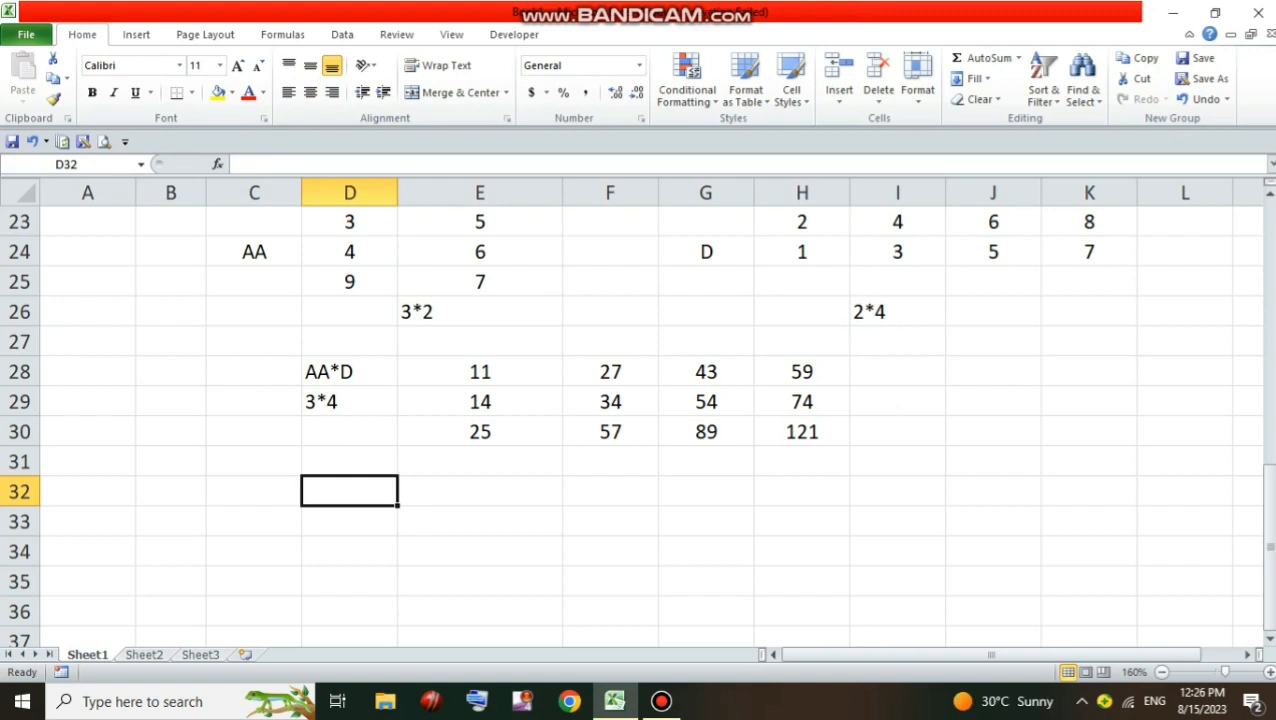
type("=")
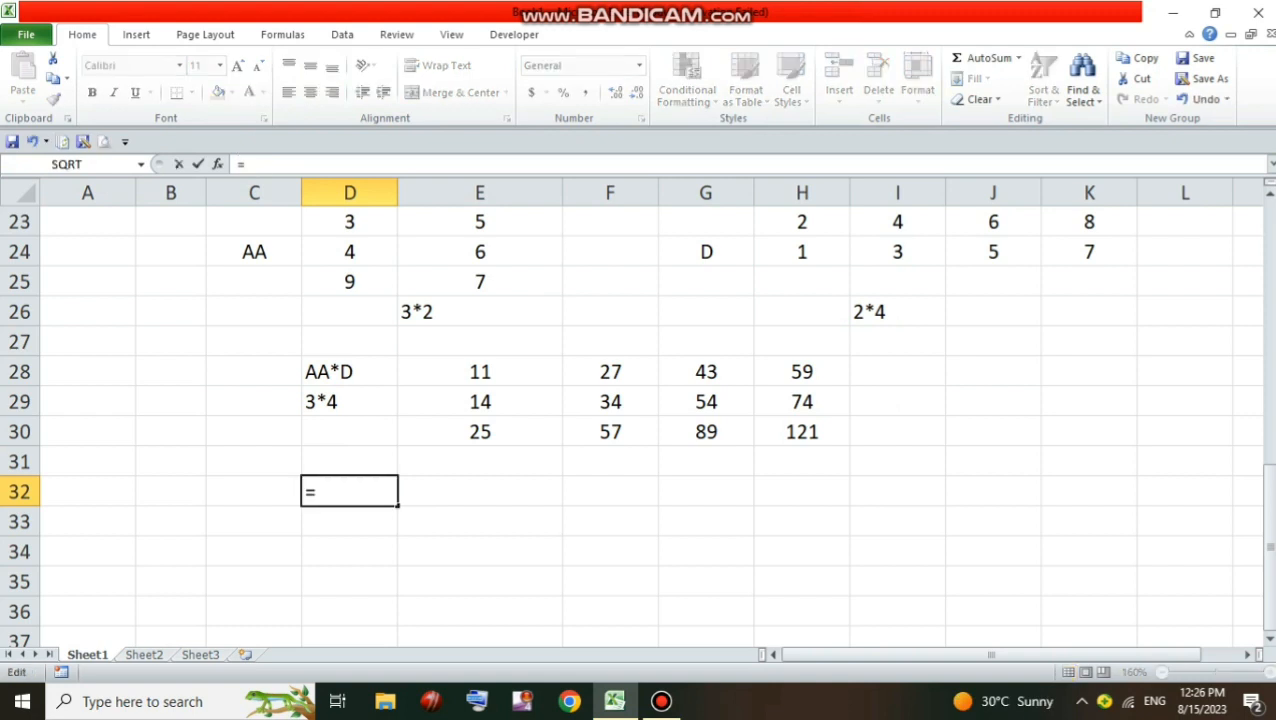
type("MMULT")
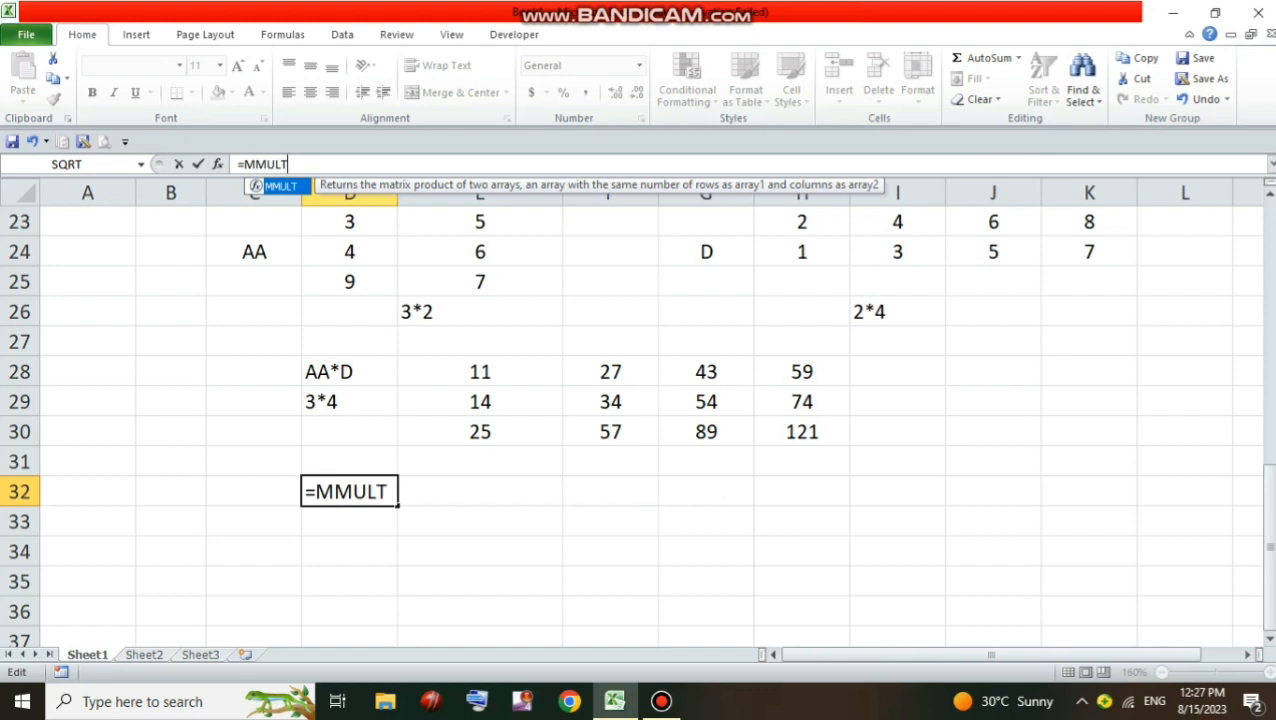
type("(AA")
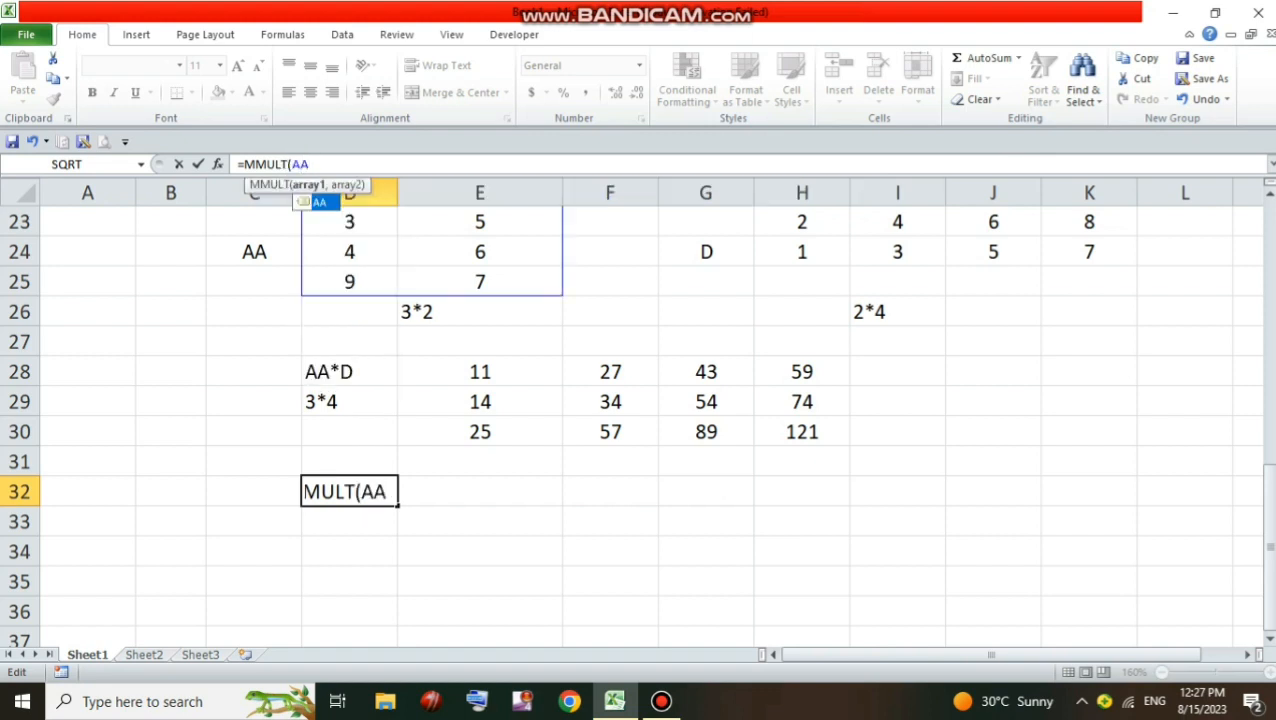
type(",D")
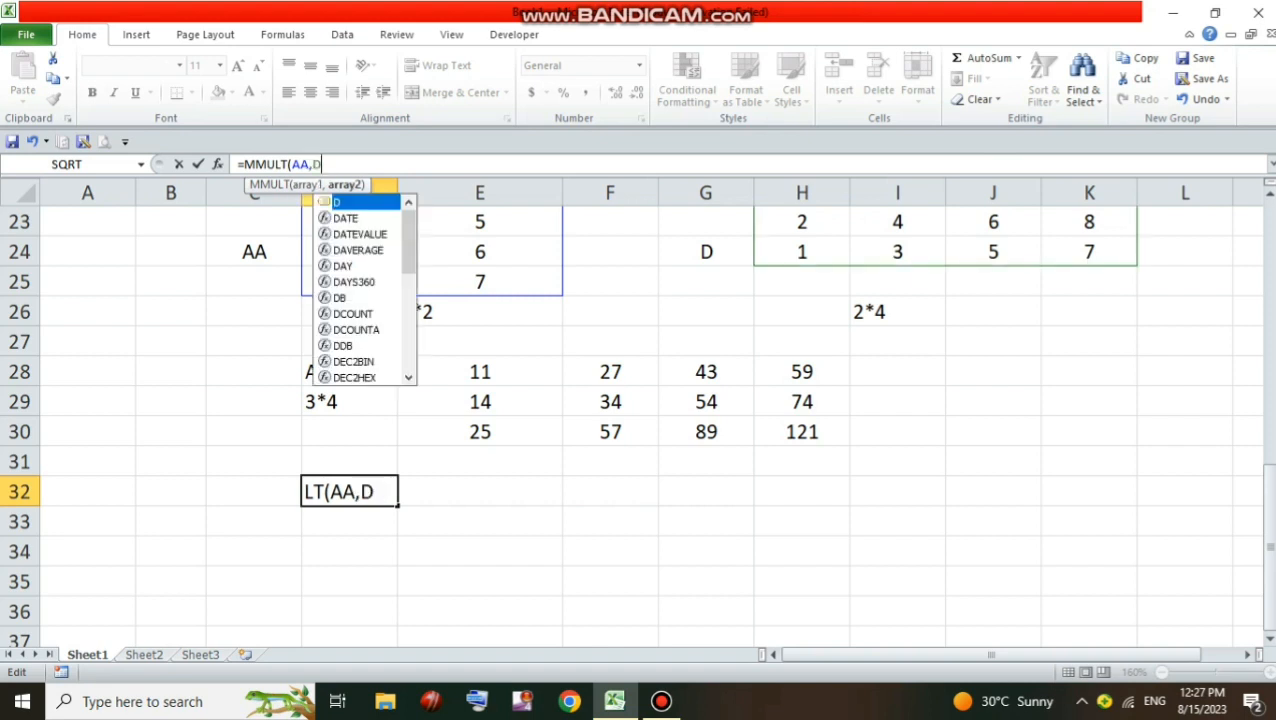
type(")")
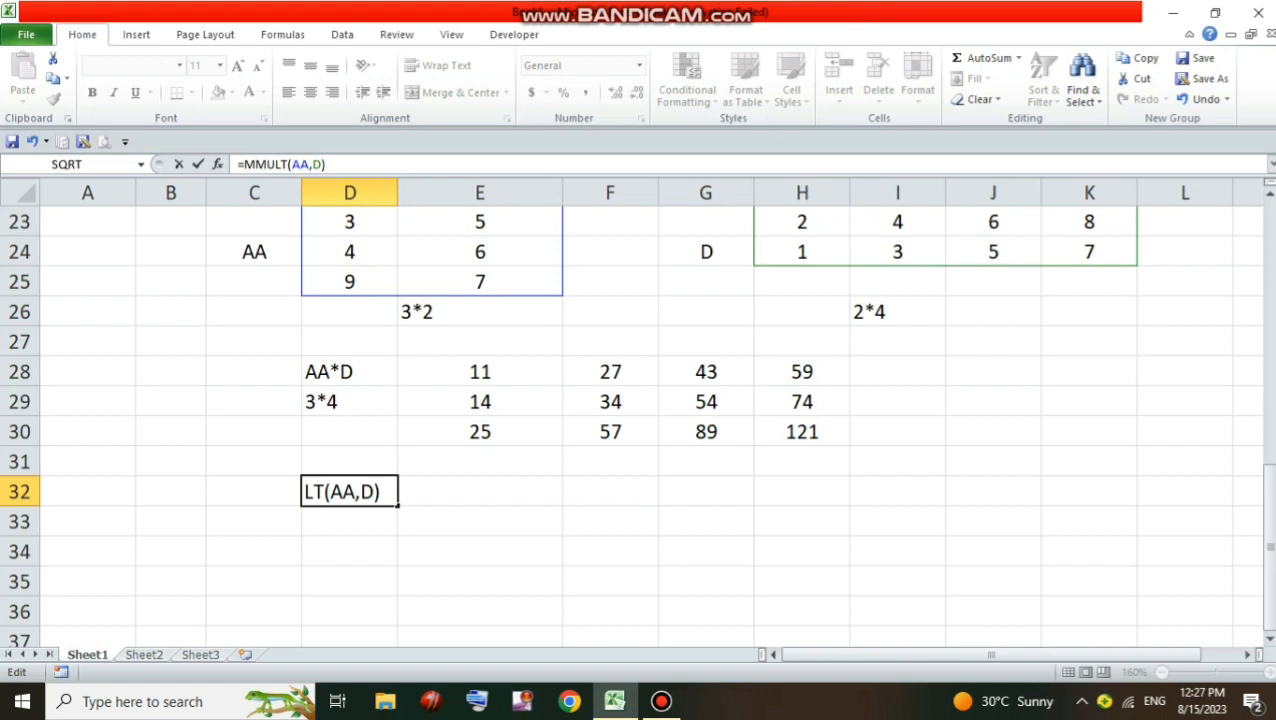
key("Escape")
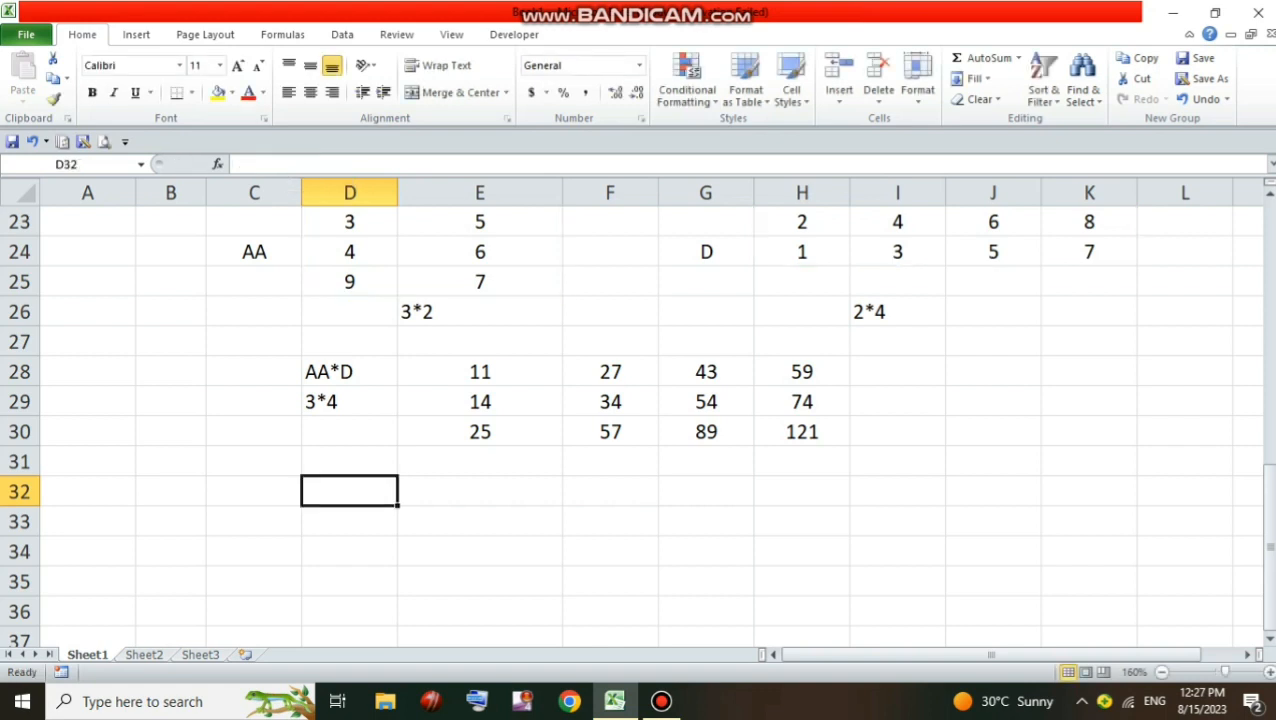
- Fill the range E32:H34 with the array formula =MMULT(AA,D) to multiply the two named matrices
key("Right")
key("shift+Down")
key("shift+Down")
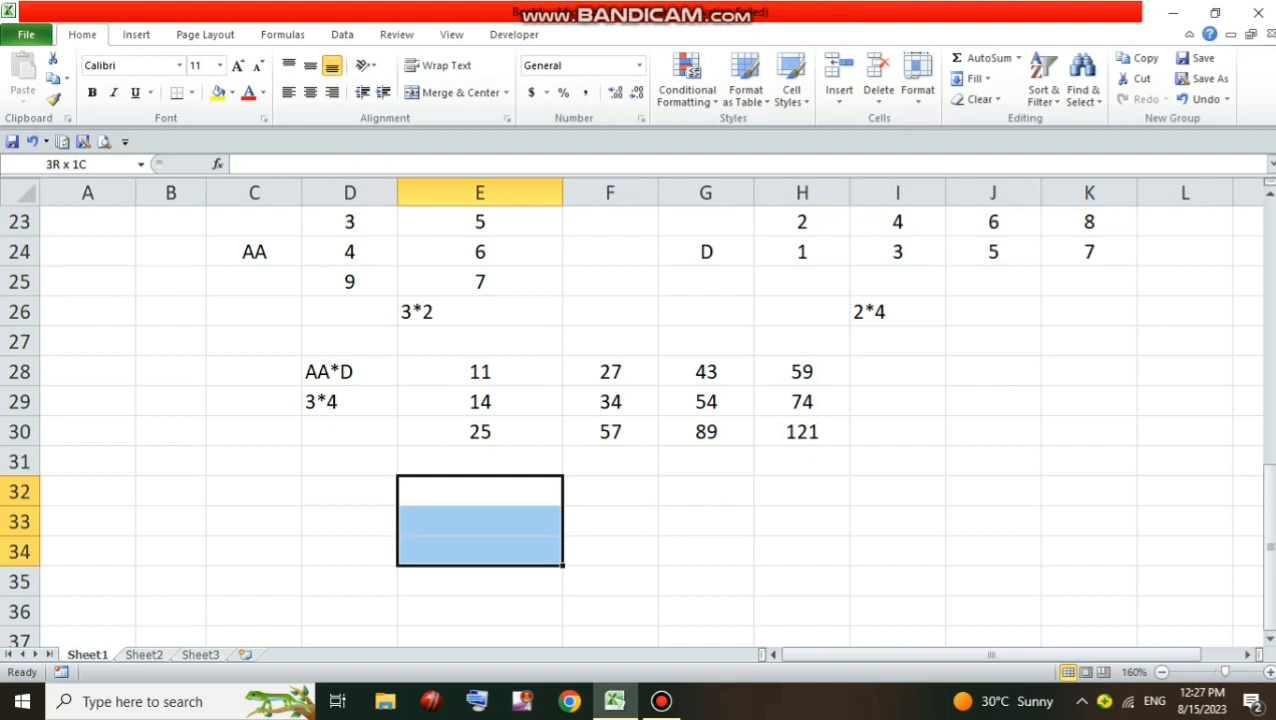
key("shift+Right")
key("shift+Right")
key("shift+Right")
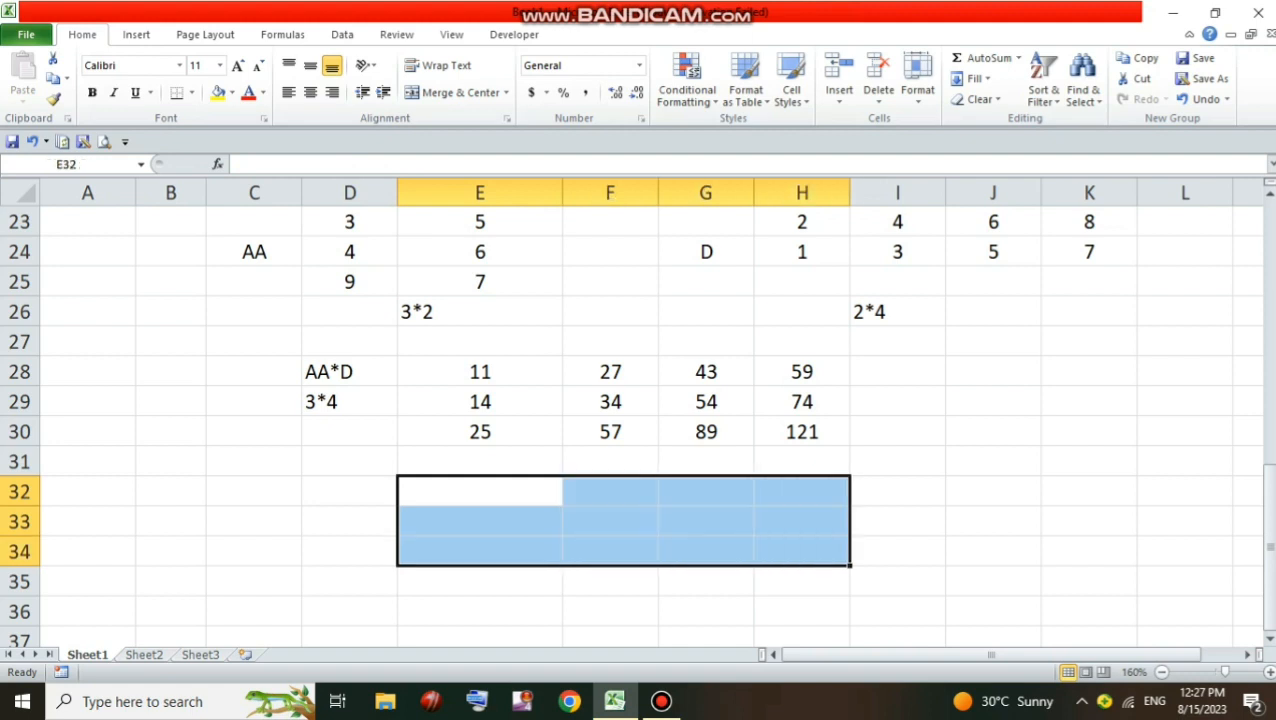
key("F2")
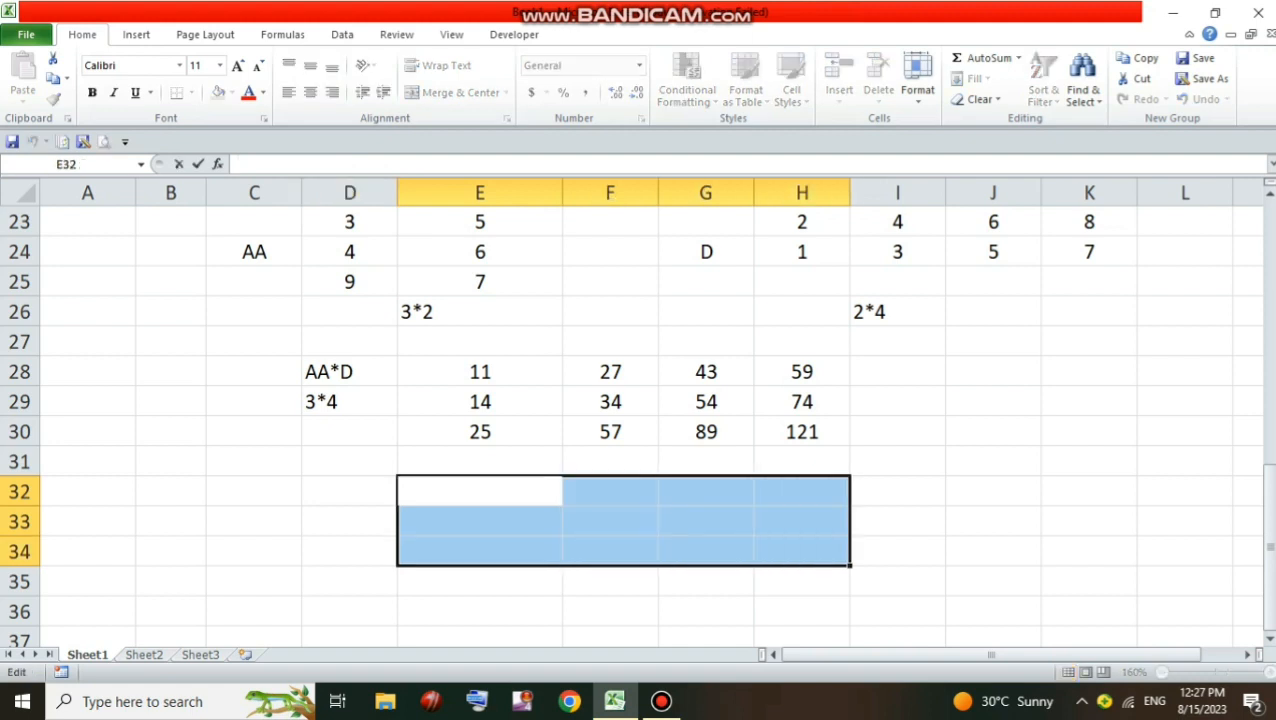
type("=MM")
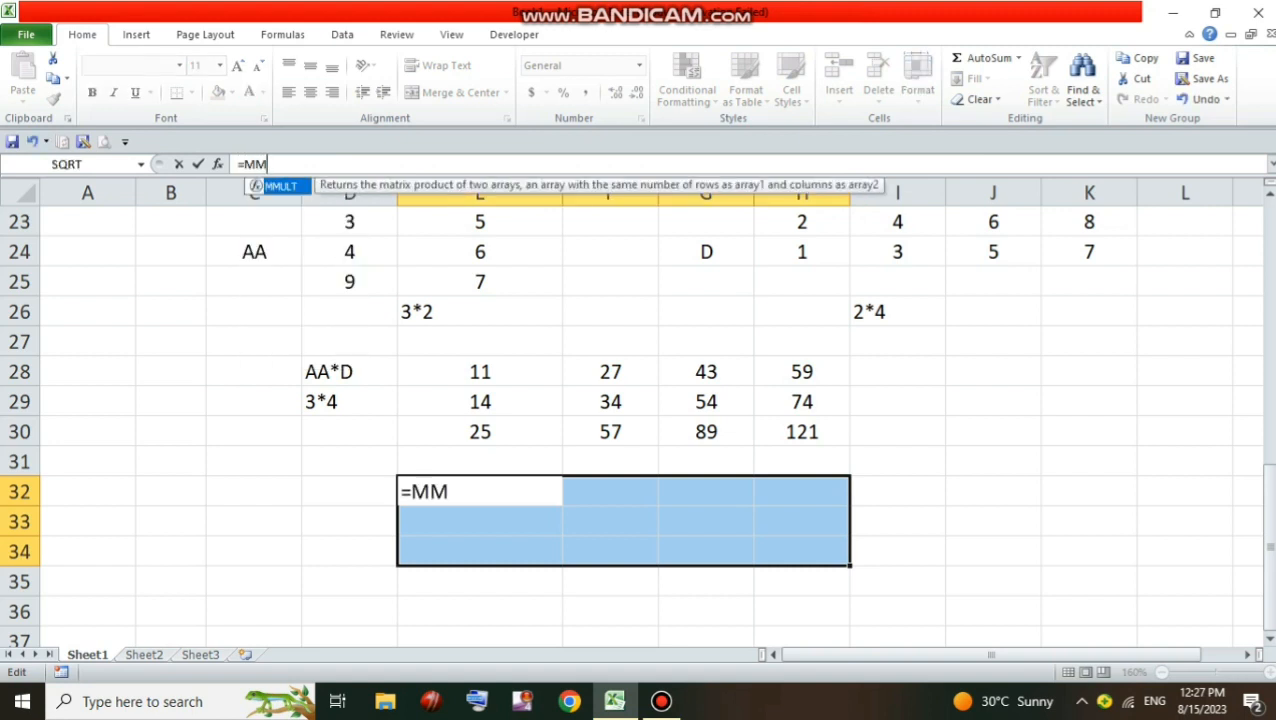
type("ULT(")
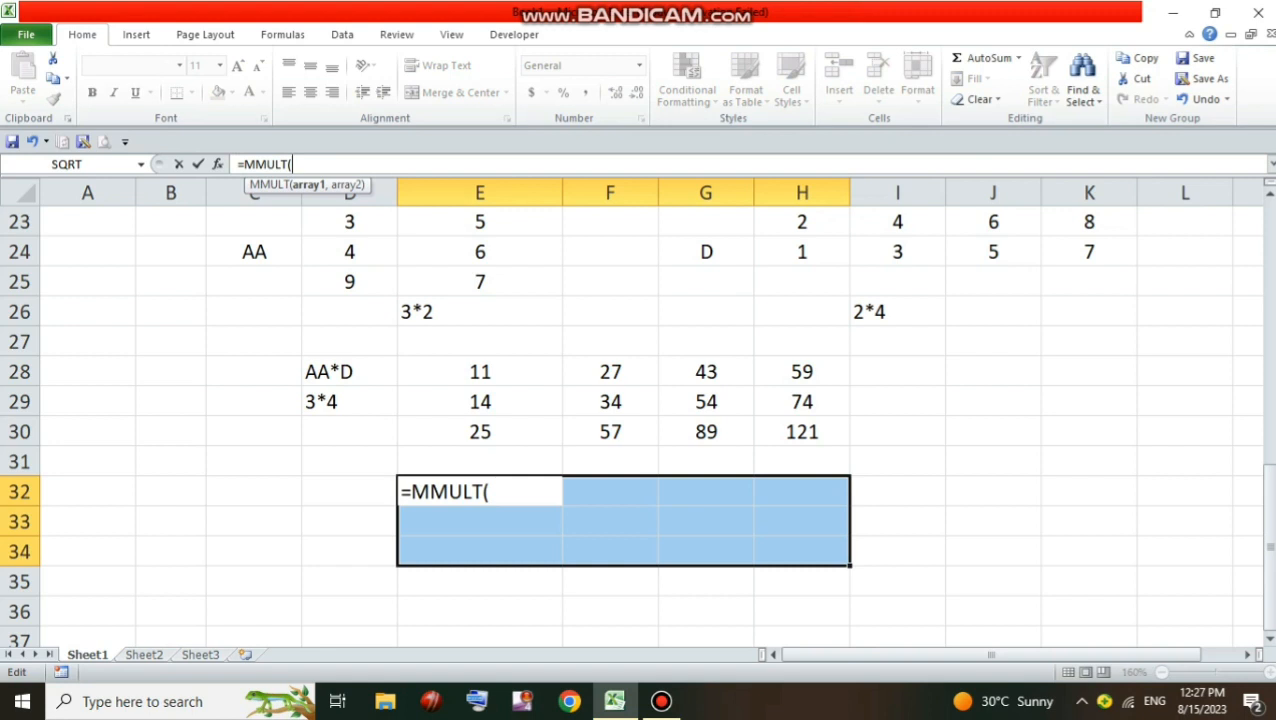
type("AA")
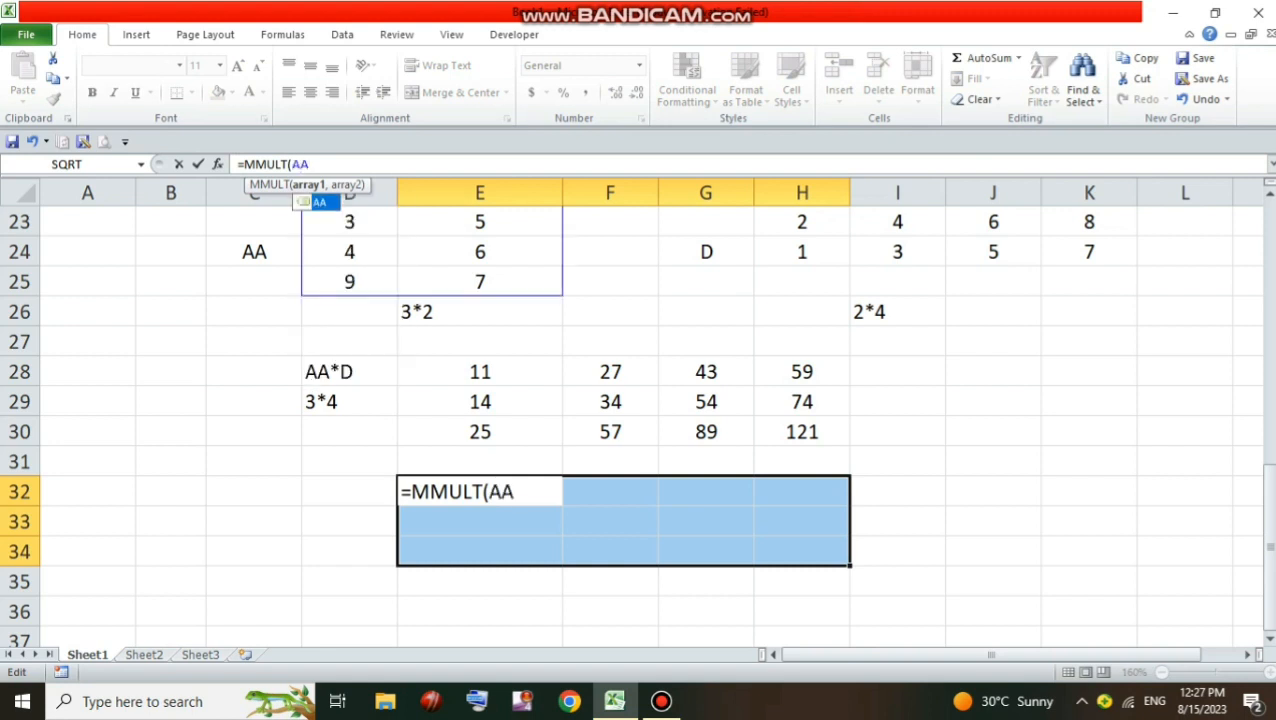
type(",D")
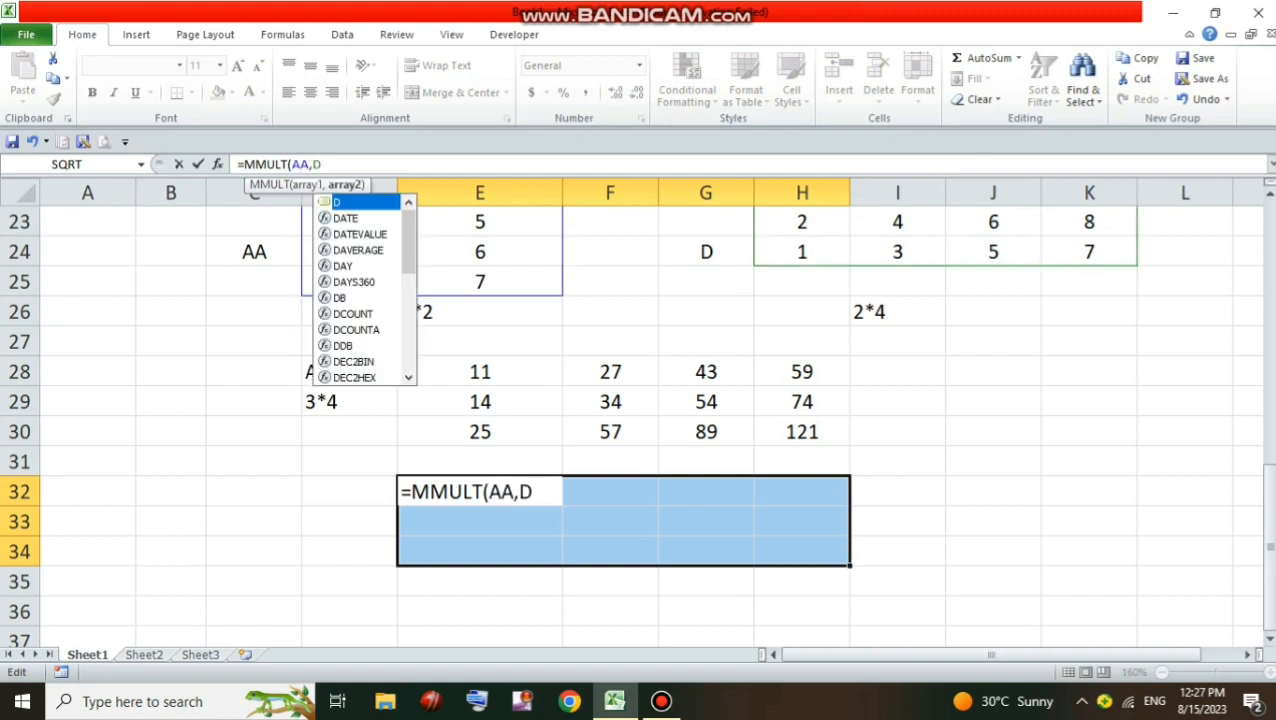
type(")")
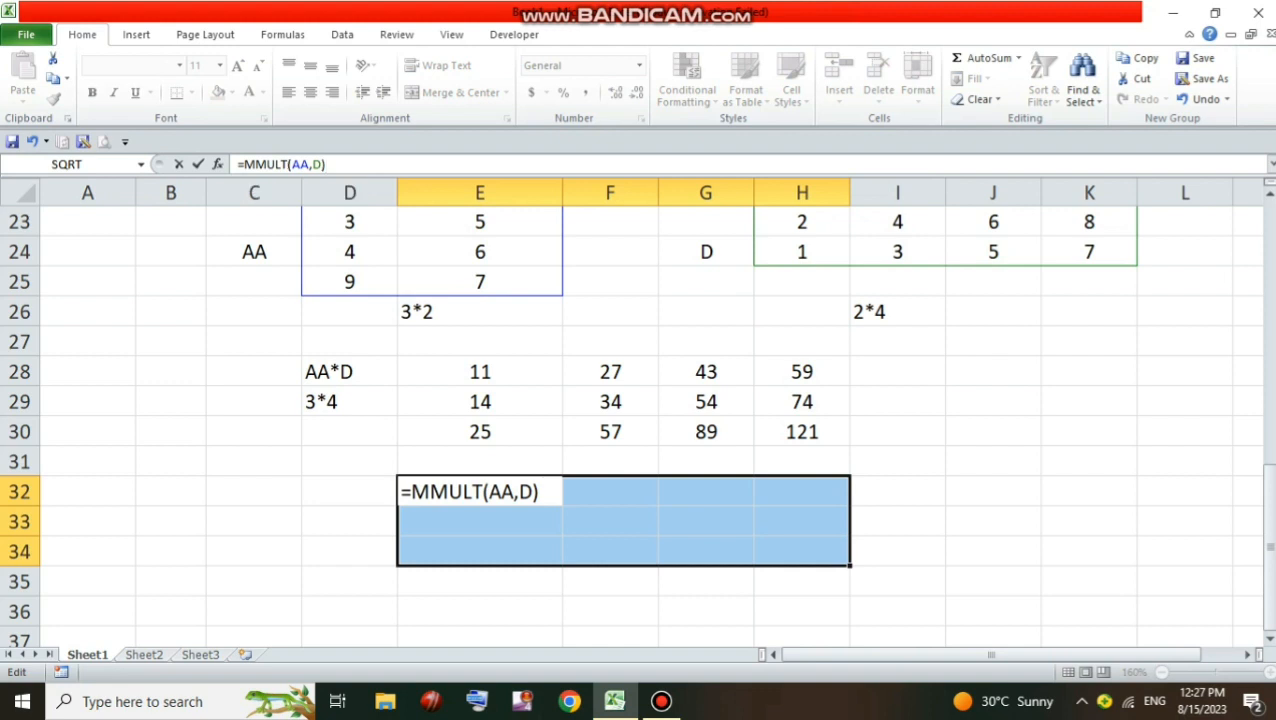
key("ctrl+shift+Return")
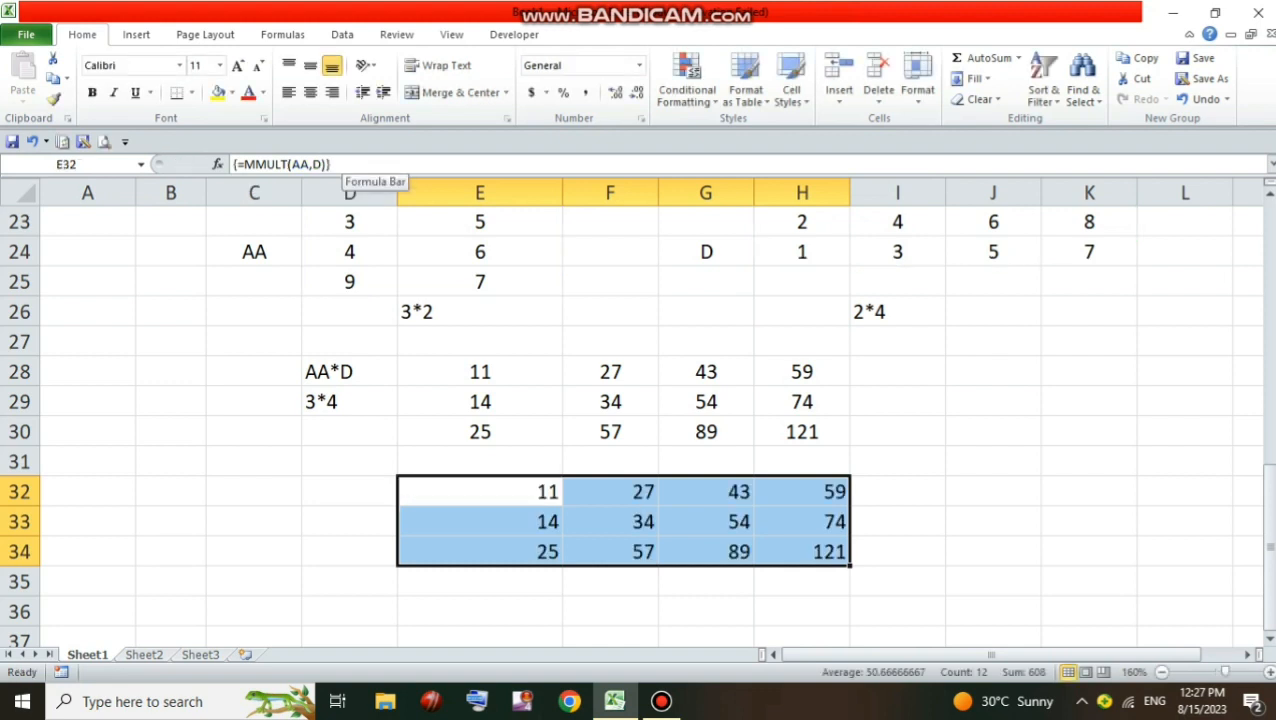
left_click(897, 522)
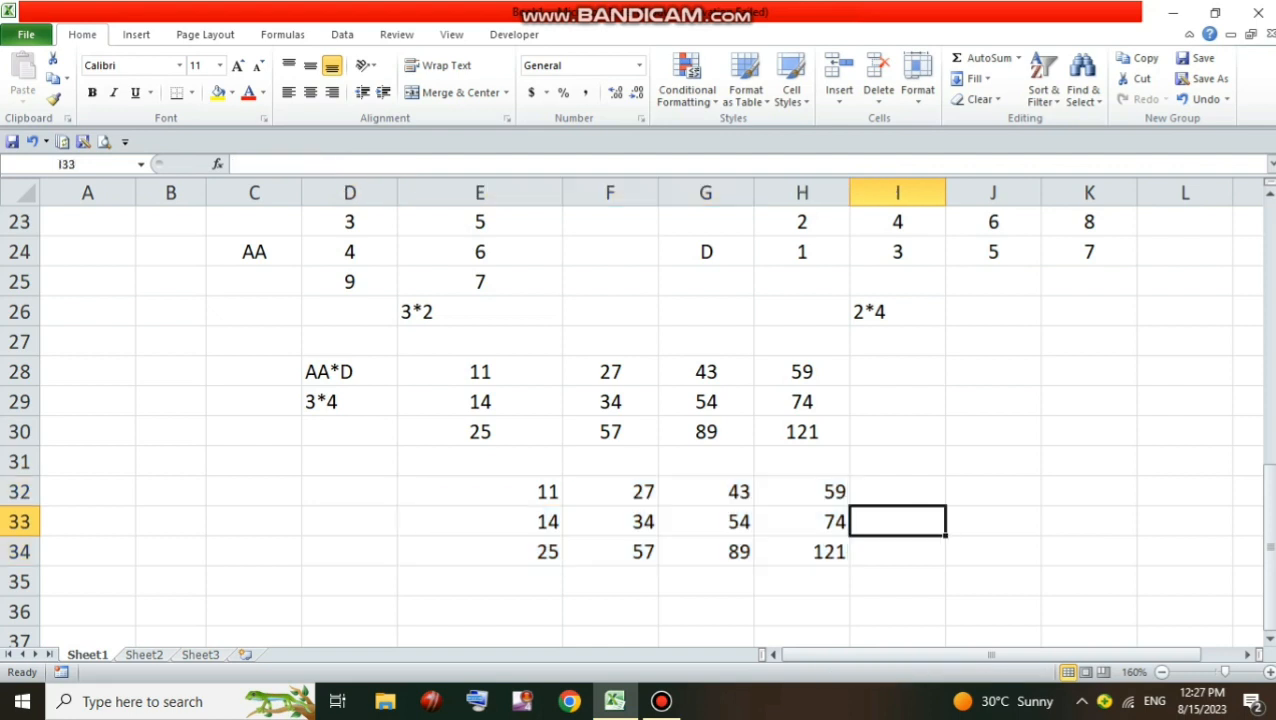